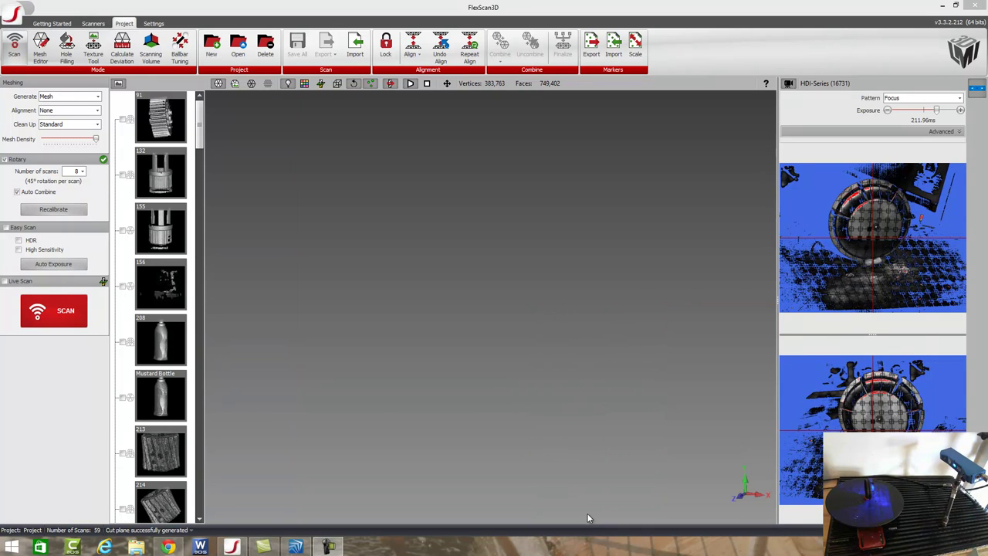
Start a new rotary scan of the cap on the FlexScan3D turntable.
{"action": "left_click", "coordinate": [47, 313]}
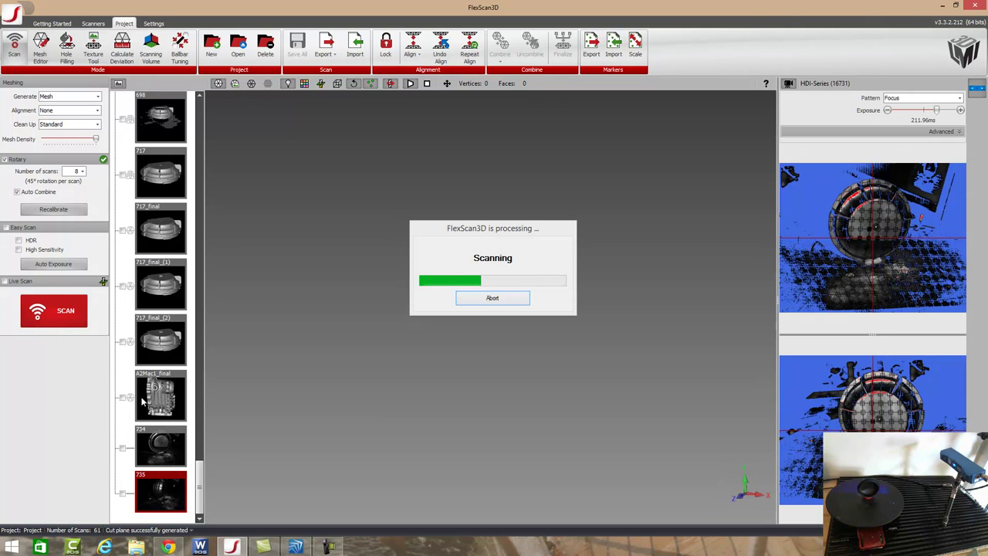
Bring up the cap model in SpaceClaim and hide the green Solid body.
{"action": "left_click", "coordinate": [295, 546]}
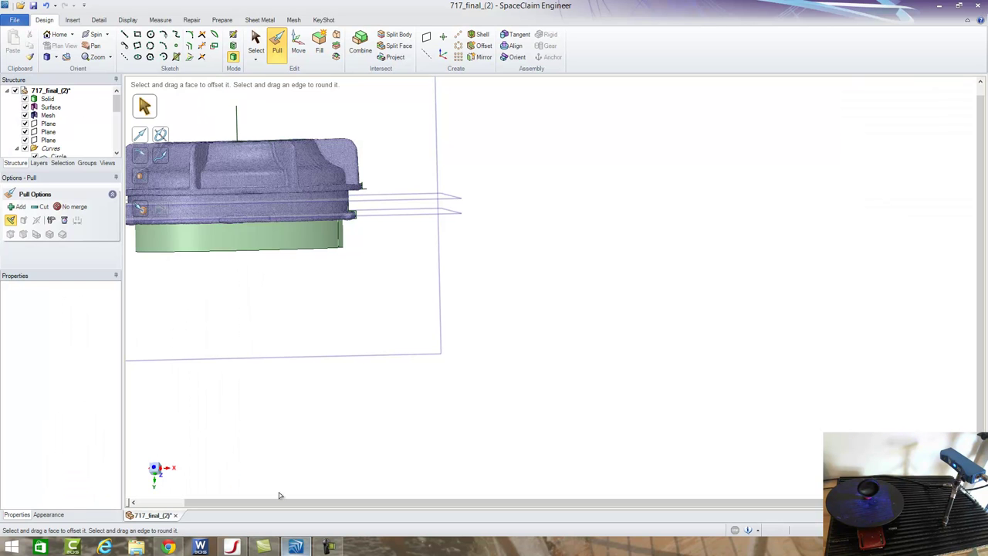
{"action": "middle_click_drag", "start_coordinate": [315, 227], "coordinate": [345, 223]}
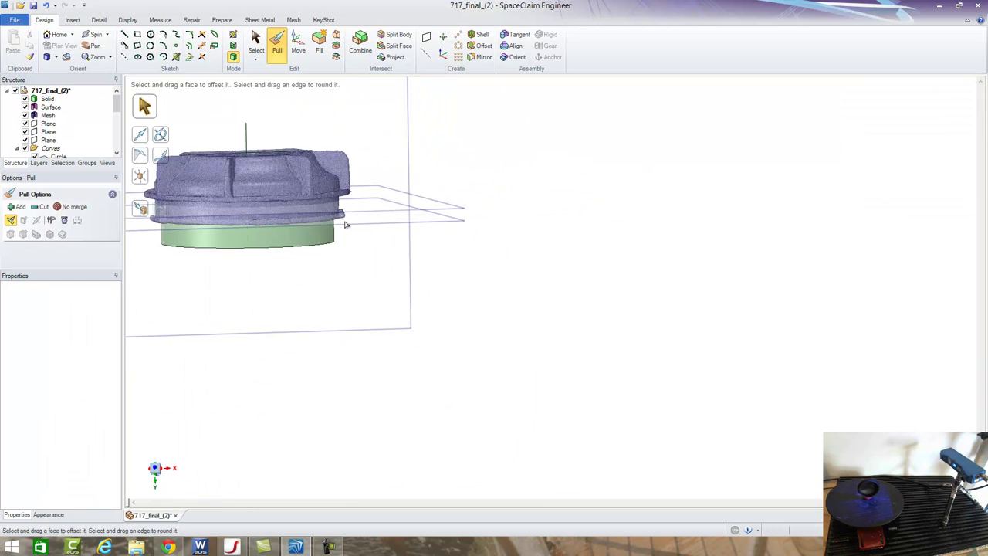
{"action": "scroll", "coordinate": [345, 223], "scroll_direction": "down", "scroll_amount": 3}
{"action": "scroll", "coordinate": [231, 182], "scroll_direction": "up", "scroll_amount": 5}
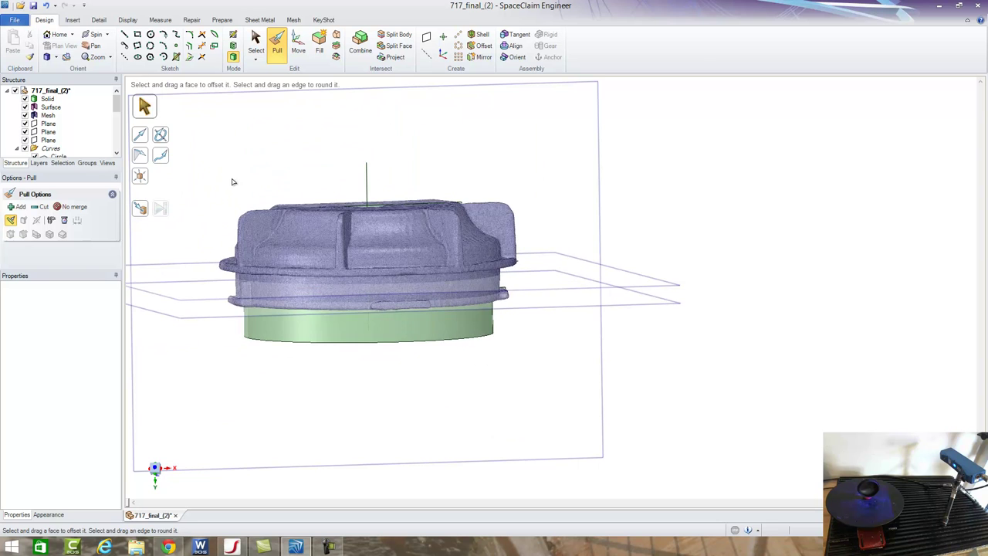
{"action": "left_click", "coordinate": [25, 99]}
{"action": "mouse_move", "coordinate": [329, 161]}
{"action": "middle_mouse_down"}
{"action": "mouse_move", "coordinate": [384, 171]}
{"action": "mouse_move", "coordinate": [396, 257]}
{"action": "mouse_move", "coordinate": [340, 183]}
{"action": "mouse_move", "coordinate": [406, 225]}
{"action": "middle_mouse_up"}
{"action": "scroll", "coordinate": [407, 225], "scroll_direction": "up", "scroll_amount": 5}
{"action": "left_click", "coordinate": [376, 209]}
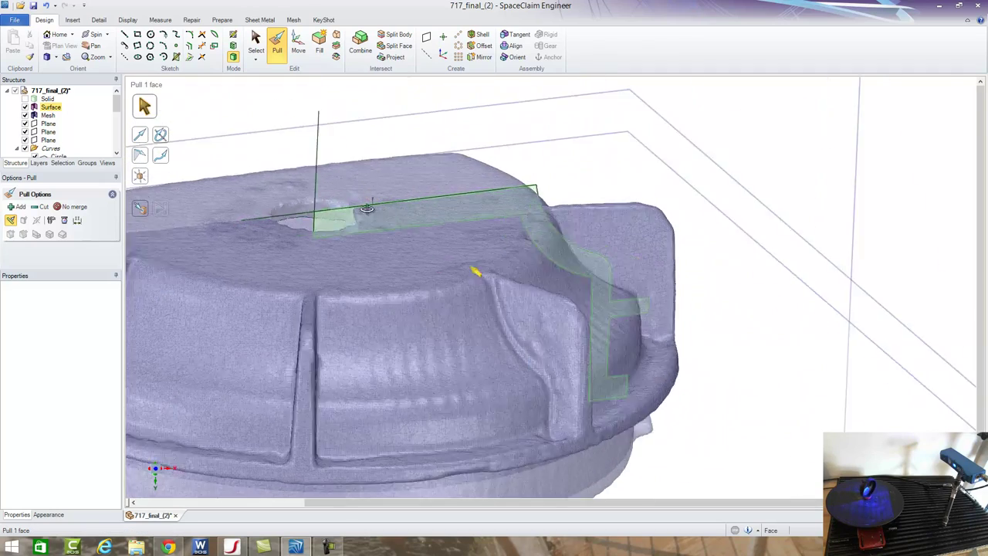
{"action": "scroll", "coordinate": [317, 206], "scroll_direction": "down", "scroll_amount": 2}
{"action": "scroll", "coordinate": [313, 208], "scroll_direction": "down", "scroll_amount": 3}
{"action": "scroll", "coordinate": [313, 204], "scroll_direction": "down", "scroll_amount": 2}
{"action": "key", "text": "Escape"}
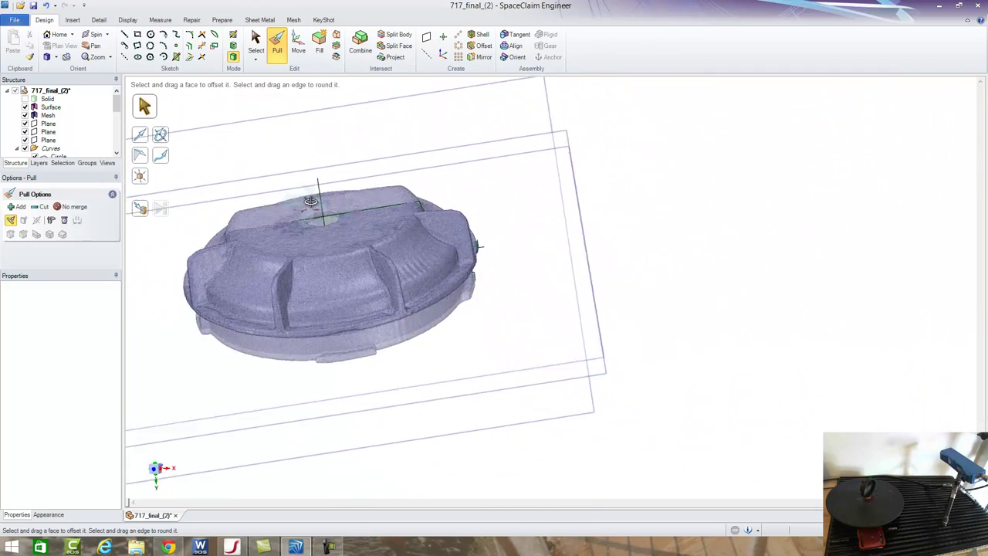
Inspect the mesh from below and select the horizontal plane through the cap.
{"action": "scroll", "coordinate": [219, 210], "scroll_direction": "down", "scroll_amount": 3}
{"action": "scroll", "coordinate": [205, 199], "scroll_direction": "up", "scroll_amount": 4}
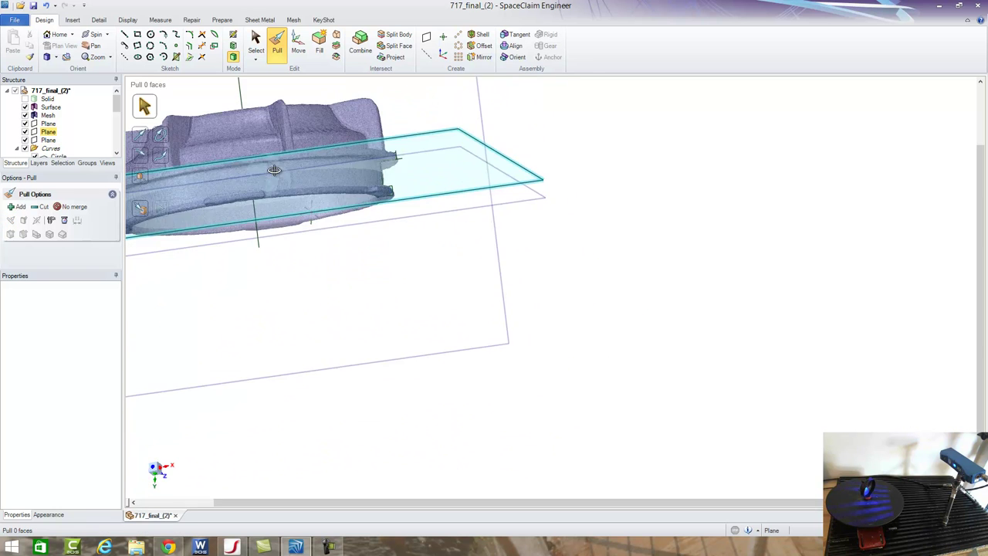
{"action": "middle_click_drag", "start_coordinate": [324, 228], "coordinate": [351, 196]}
{"action": "scroll", "coordinate": [351, 196], "scroll_direction": "down", "scroll_amount": 2}
{"action": "scroll", "coordinate": [351, 196], "scroll_direction": "up", "scroll_amount": 5}
{"action": "scroll", "coordinate": [410, 221], "scroll_direction": "up", "scroll_amount": 3}
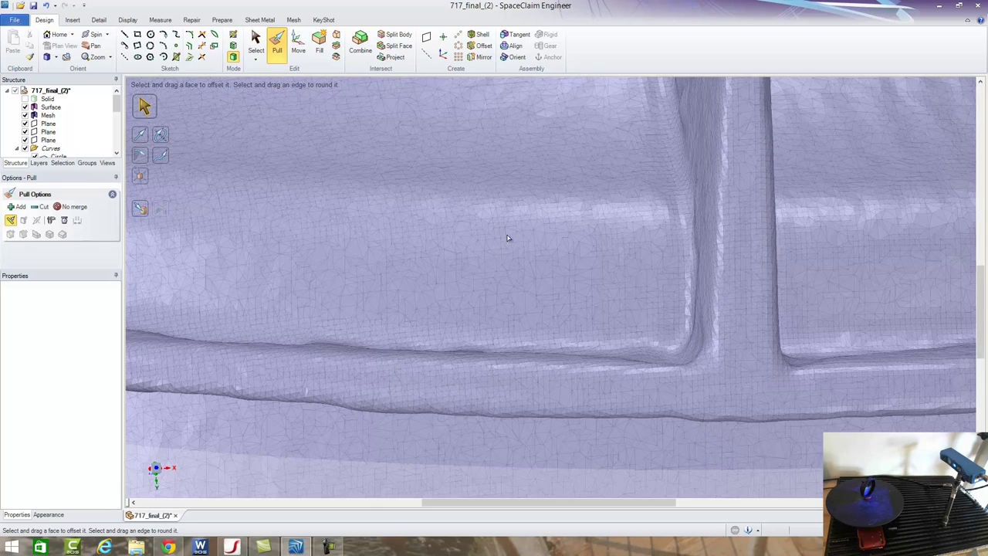
{"action": "scroll", "coordinate": [473, 265], "scroll_direction": "down", "scroll_amount": 4}
{"action": "scroll", "coordinate": [473, 265], "scroll_direction": "down", "scroll_amount": 3}
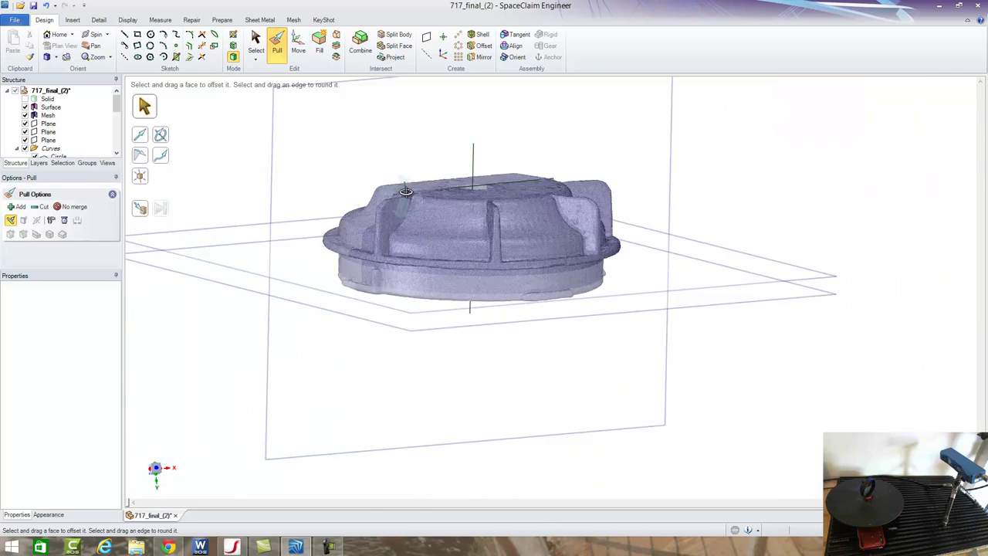
{"action": "scroll", "coordinate": [379, 187], "scroll_direction": "up", "scroll_amount": 1}
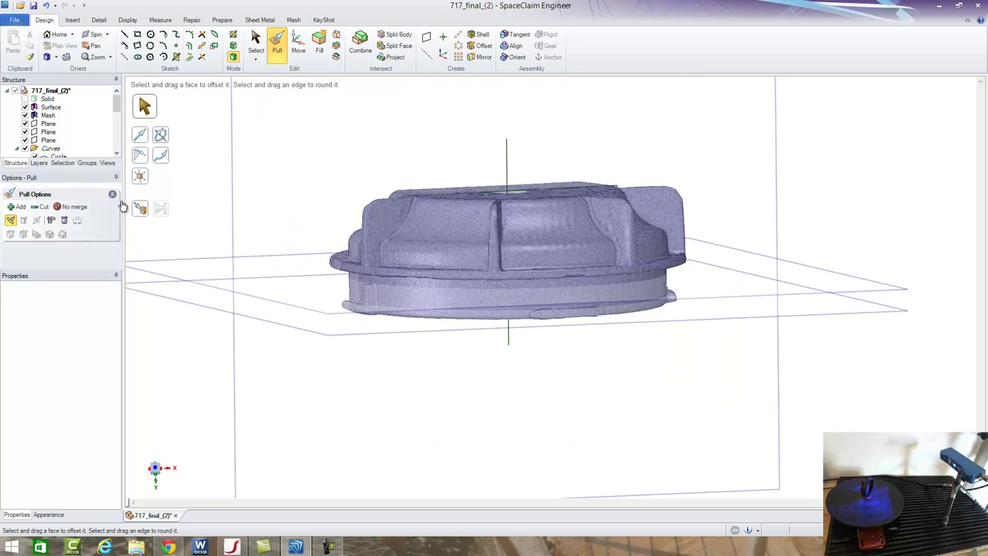
{"action": "left_click", "coordinate": [231, 172]}
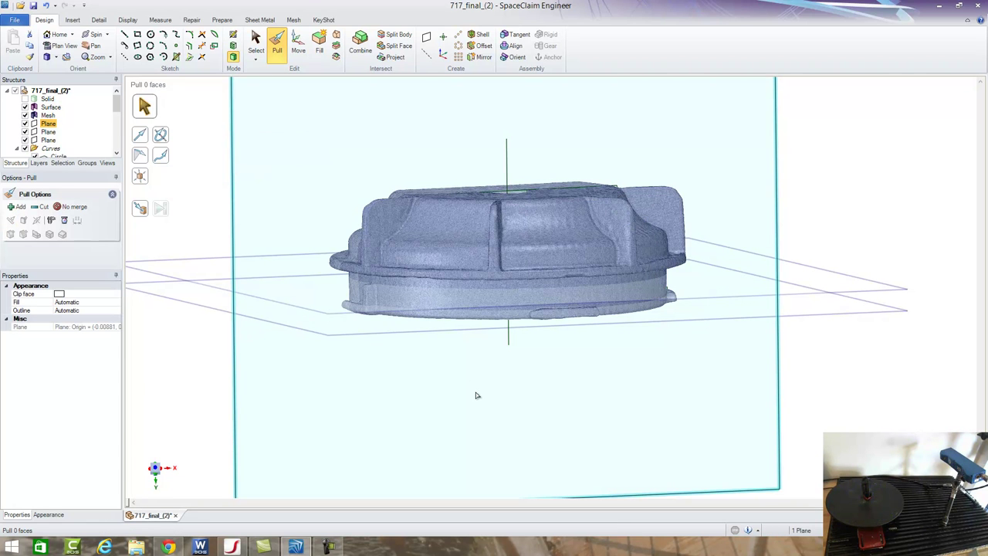
{"action": "key", "text": "Escape"}
{"action": "left_click", "coordinate": [370, 315]}
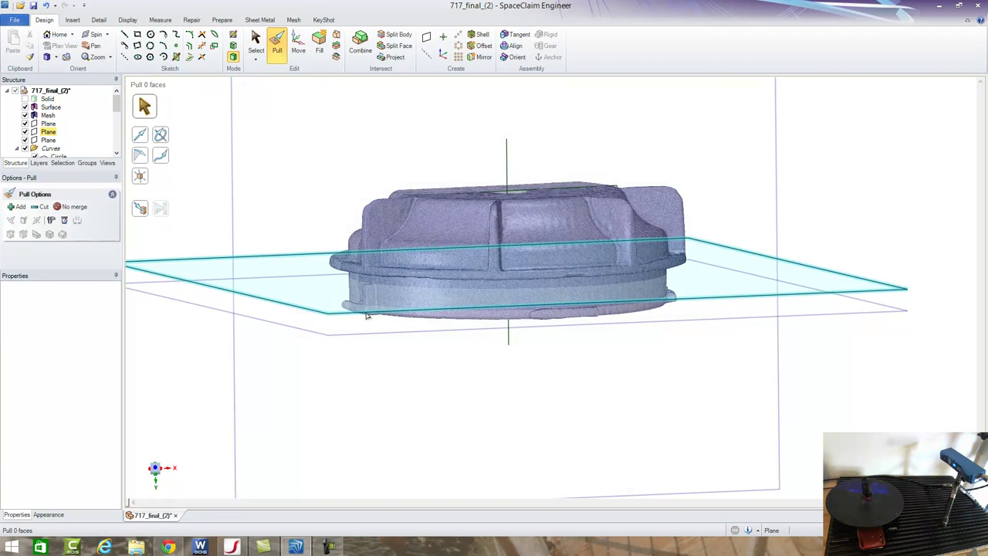
Sketch on the horizontal plane in Plan View and zoom in on the ring cross-section.
{"action": "left_click", "coordinate": [234, 37]}
{"action": "left_click", "coordinate": [578, 490]}
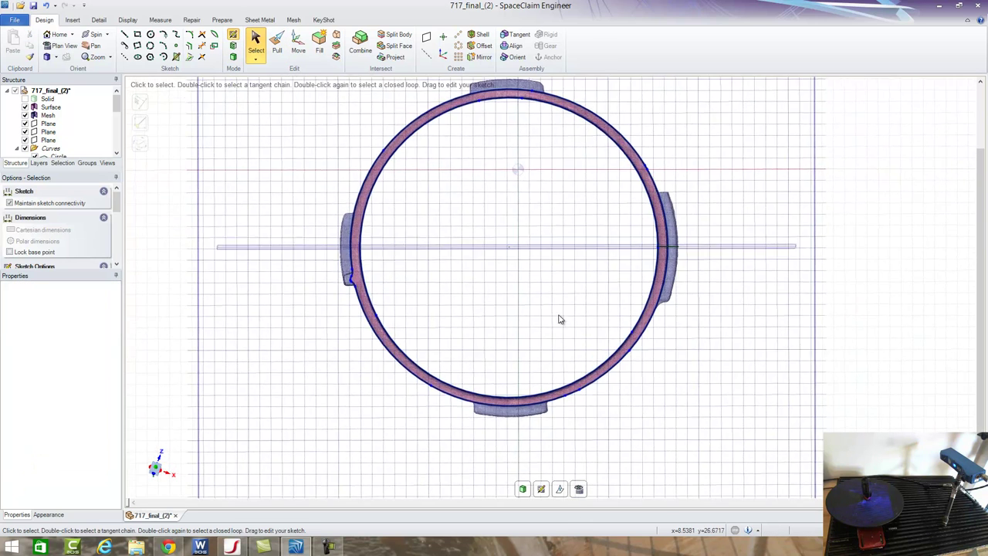
{"action": "scroll", "coordinate": [617, 185], "scroll_direction": "up", "scroll_amount": 5}
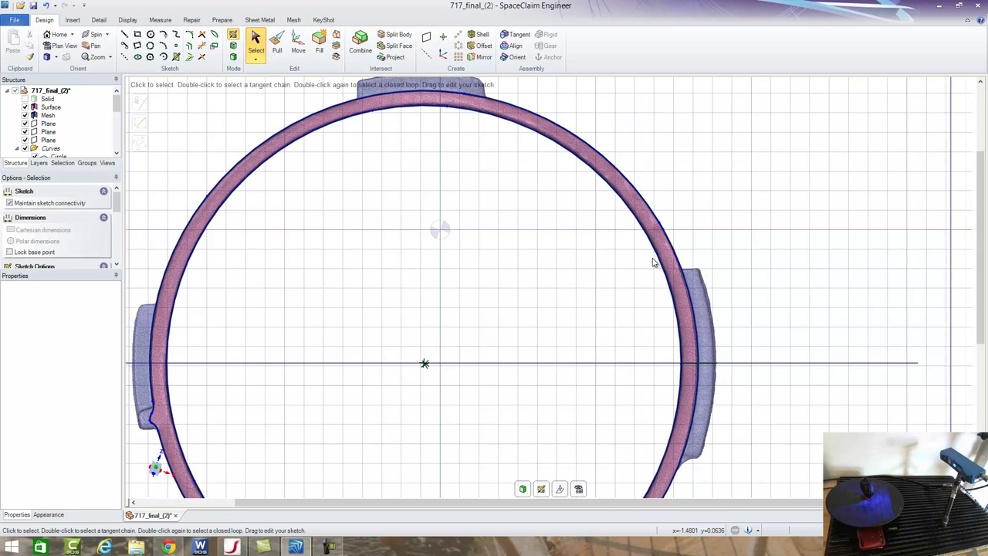
{"action": "scroll", "coordinate": [653, 276], "scroll_direction": "up", "scroll_amount": 2}
{"action": "scroll", "coordinate": [653, 276], "scroll_direction": "down", "scroll_amount": 2}
{"action": "scroll", "coordinate": [653, 276], "scroll_direction": "down", "scroll_amount": 4}
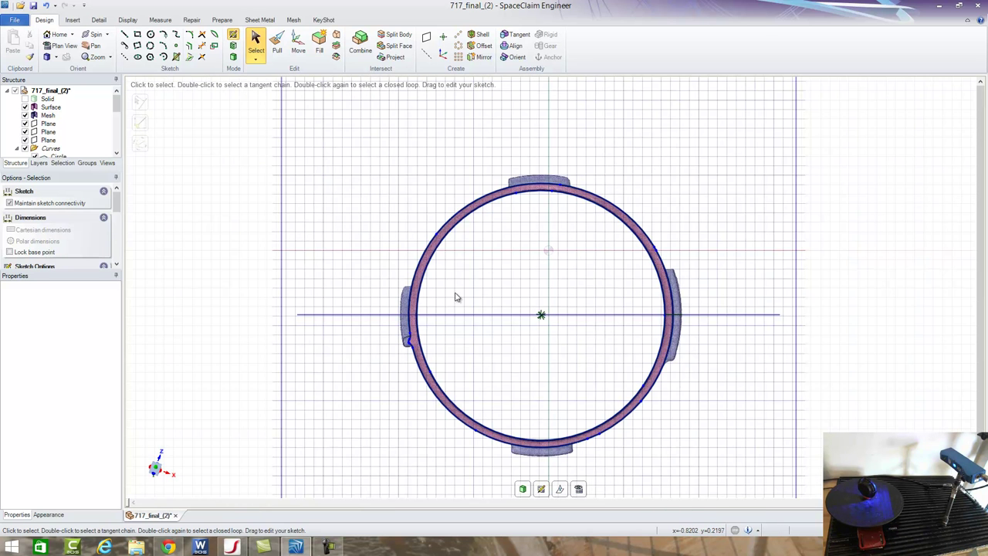
{"action": "scroll", "coordinate": [421, 328], "scroll_direction": "up", "scroll_amount": 2}
{"action": "scroll", "coordinate": [421, 331], "scroll_direction": "up", "scroll_amount": 1}
{"action": "scroll", "coordinate": [421, 340], "scroll_direction": "up", "scroll_amount": 1}
{"action": "scroll", "coordinate": [421, 340], "scroll_direction": "up", "scroll_amount": 2}
{"action": "scroll", "coordinate": [413, 333], "scroll_direction": "down", "scroll_amount": 3}
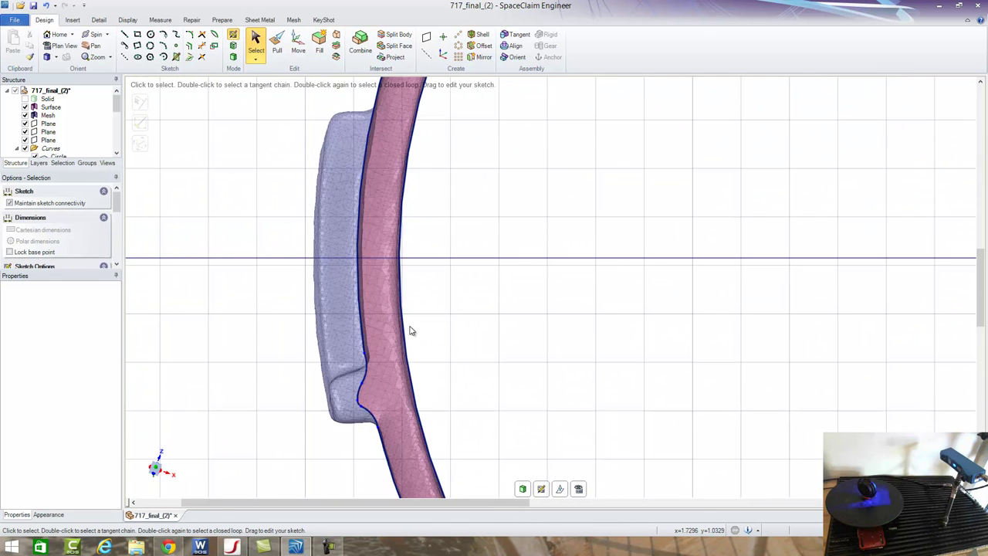
{"action": "scroll", "coordinate": [410, 328], "scroll_direction": "down", "scroll_amount": 1}
{"action": "scroll", "coordinate": [417, 328], "scroll_direction": "down", "scroll_amount": 3}
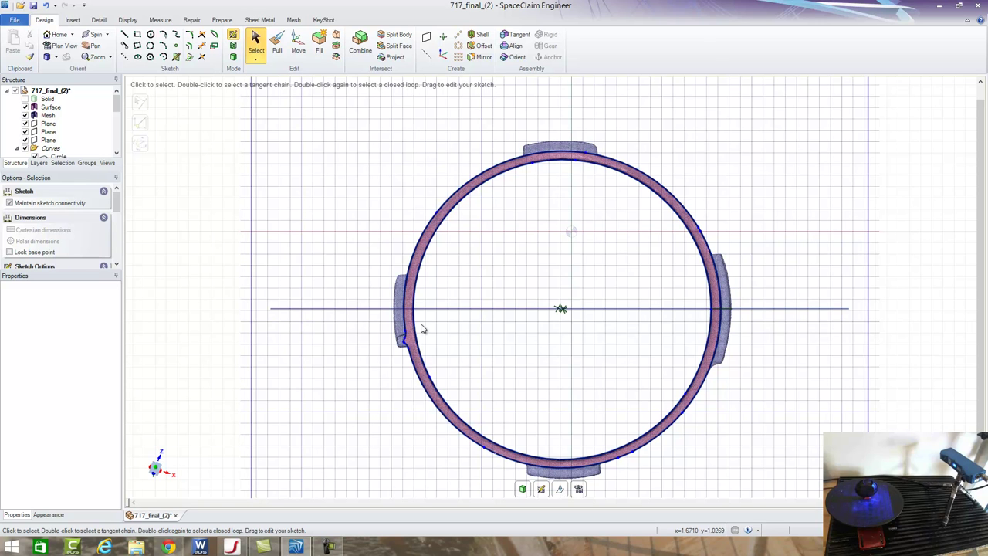
Try a three-point circle through the ring's top, right and bottom edges, then refit the view.
{"action": "left_click", "coordinate": [149, 46]}
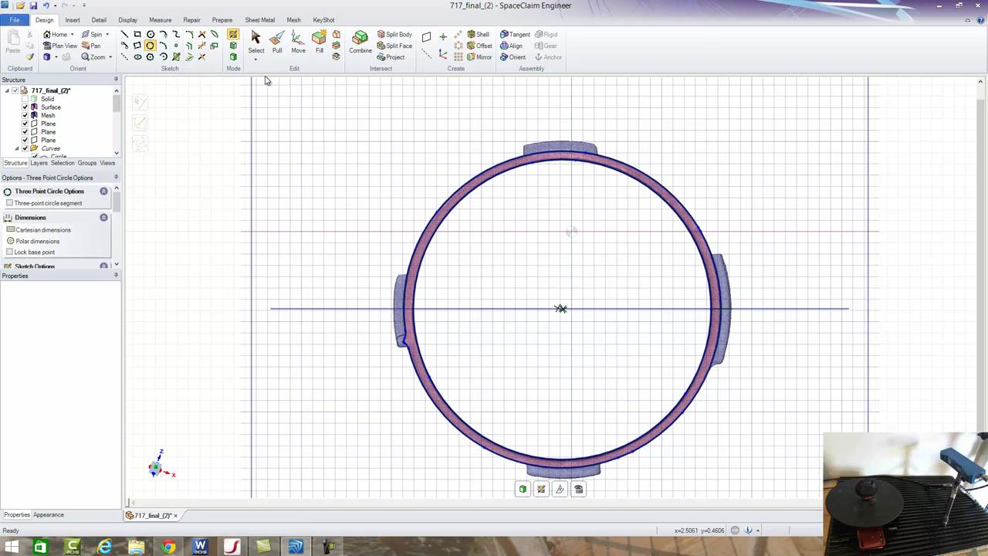
{"action": "left_click", "coordinate": [535, 163]}
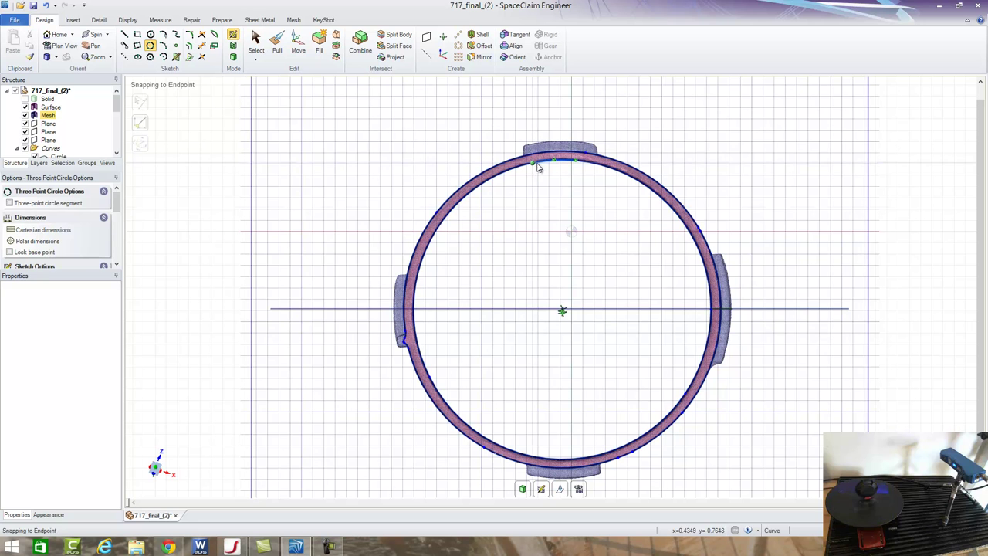
{"action": "left_click", "coordinate": [689, 230]}
{"action": "left_click", "coordinate": [532, 454]}
{"action": "scroll", "coordinate": [540, 147], "scroll_direction": "up", "scroll_amount": 2}
{"action": "scroll", "coordinate": [635, 173], "scroll_direction": "up", "scroll_amount": 3}
{"action": "scroll", "coordinate": [635, 173], "scroll_direction": "up", "scroll_amount": 2}
{"action": "scroll", "coordinate": [677, 205], "scroll_direction": "up", "scroll_amount": 2}
{"action": "scroll", "coordinate": [708, 251], "scroll_direction": "down", "scroll_amount": 1}
{"action": "scroll", "coordinate": [708, 258], "scroll_direction": "down", "scroll_amount": 2}
{"action": "scroll", "coordinate": [690, 254], "scroll_direction": "down", "scroll_amount": 2}
{"action": "scroll", "coordinate": [684, 238], "scroll_direction": "down", "scroll_amount": 2}
{"action": "scroll", "coordinate": [671, 247], "scroll_direction": "down", "scroll_amount": 2}
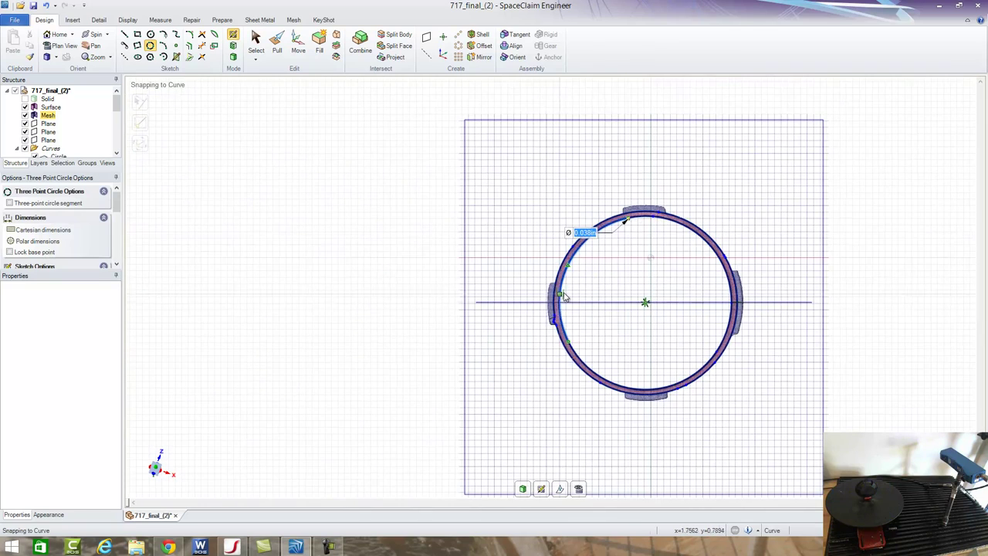
{"action": "scroll", "coordinate": [629, 224], "scroll_direction": "up", "scroll_amount": 4}
{"action": "scroll", "coordinate": [637, 222], "scroll_direction": "up", "scroll_amount": 2}
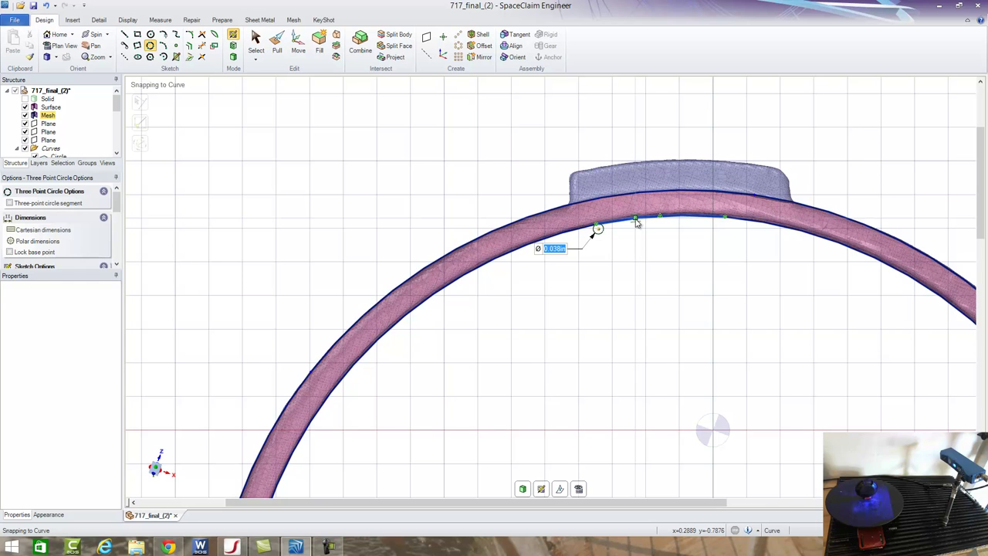
{"action": "key", "text": "z"}
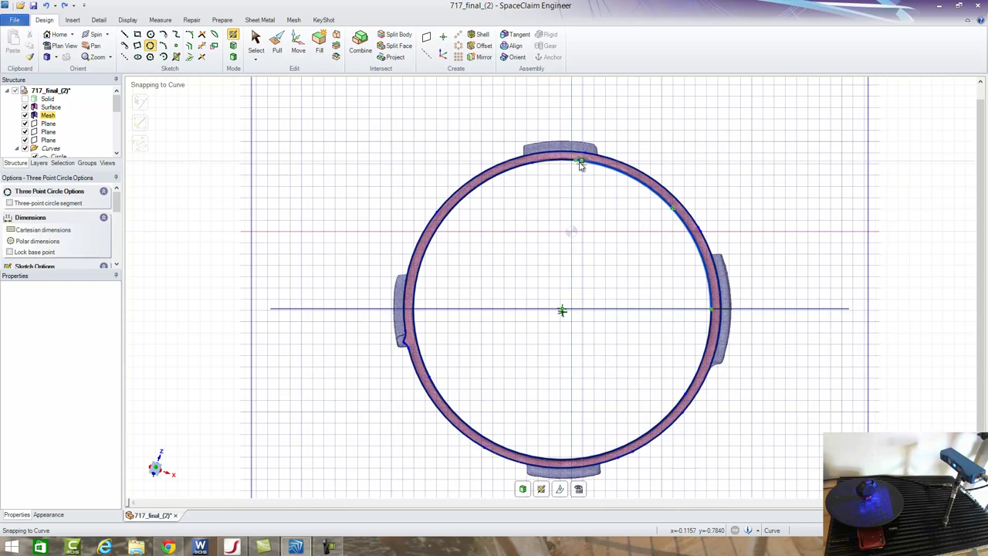
Redraw the circle through three ring-edge points at about 3.328 in and check its fit.
{"action": "left_click", "coordinate": [575, 159]}
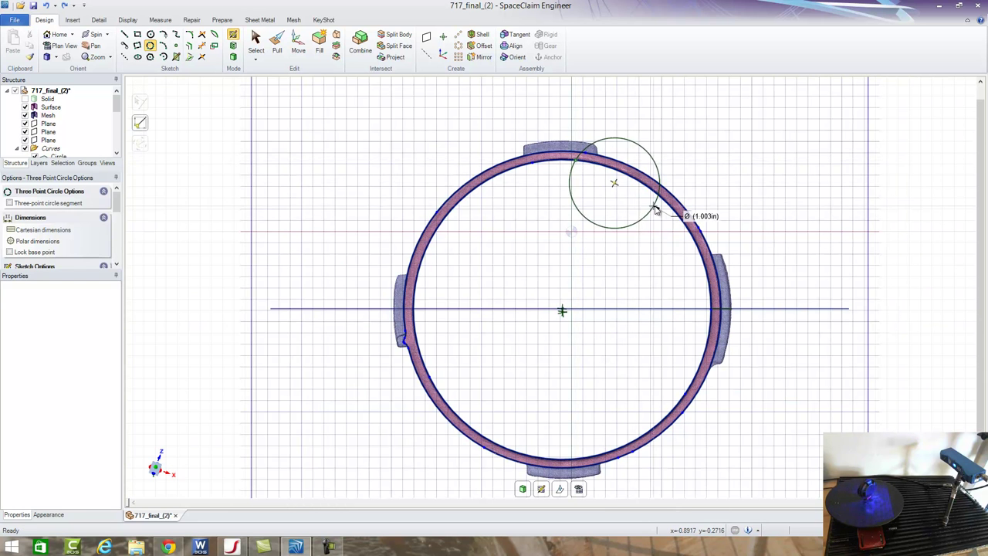
{"action": "left_click", "coordinate": [711, 309]}
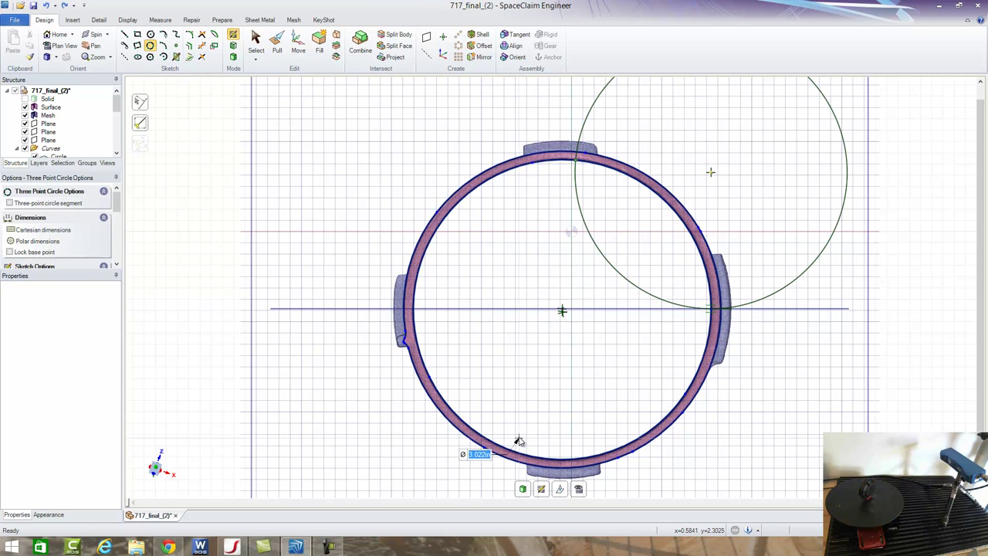
{"action": "key", "text": "Escape"}
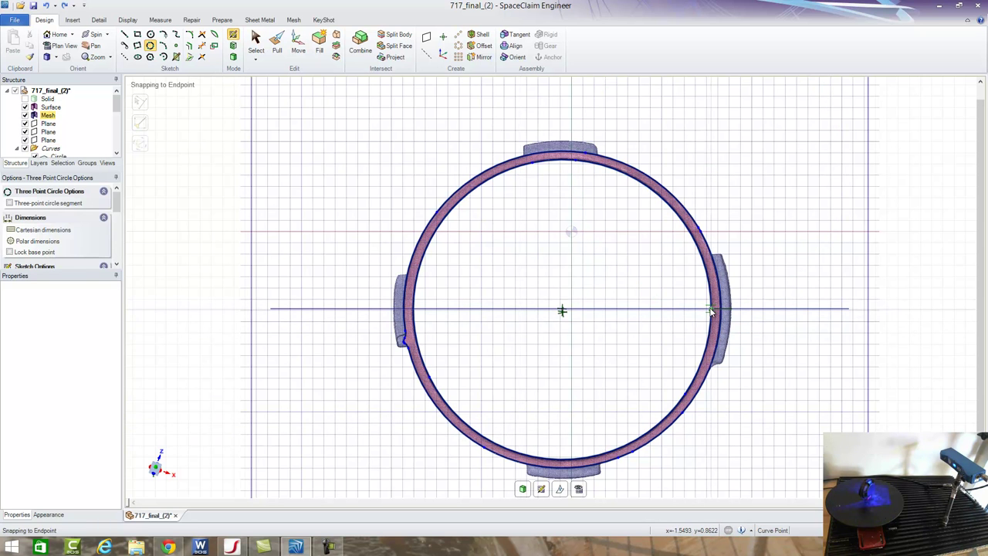
{"action": "left_click", "coordinate": [562, 310]}
{"action": "left_click", "coordinate": [575, 161]}
{"action": "key", "text": "Escape"}
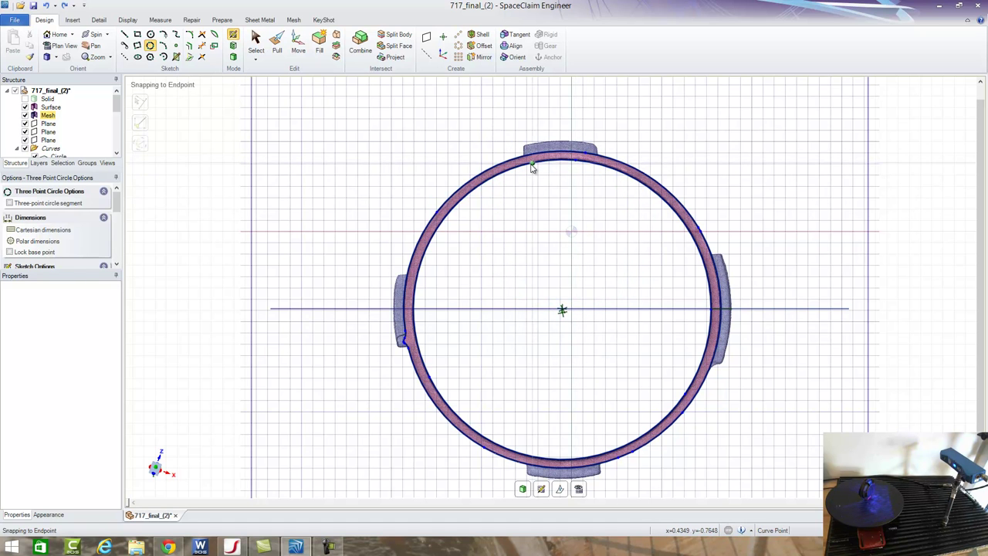
{"action": "left_click", "coordinate": [553, 161]}
{"action": "left_click", "coordinate": [576, 164]}
{"action": "left_click", "coordinate": [554, 463]}
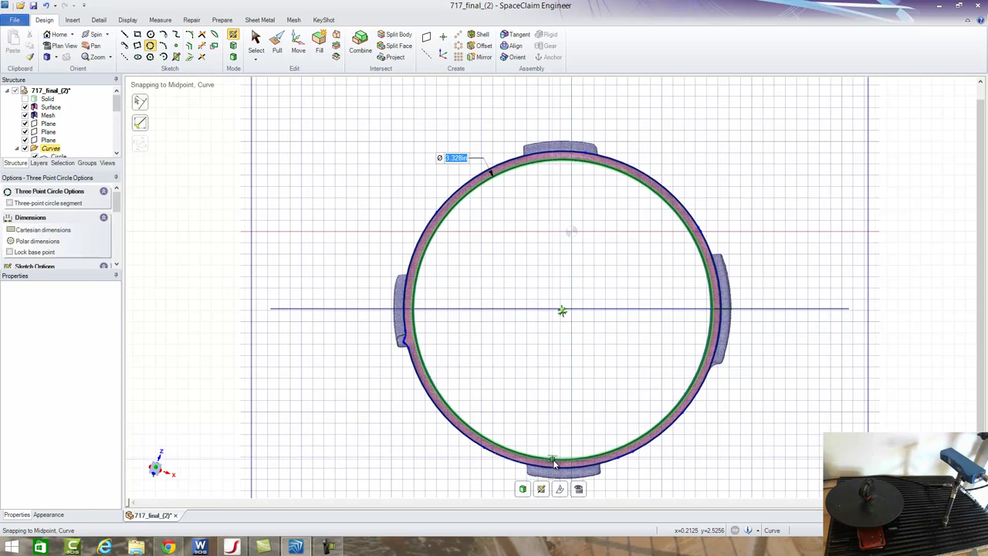
{"action": "scroll", "coordinate": [566, 161], "scroll_direction": "up", "scroll_amount": 3}
{"action": "scroll", "coordinate": [512, 253], "scroll_direction": "down", "scroll_amount": 3}
{"action": "scroll", "coordinate": [463, 340], "scroll_direction": "up", "scroll_amount": 2}
{"action": "scroll", "coordinate": [432, 328], "scroll_direction": "up", "scroll_amount": 2}
{"action": "scroll", "coordinate": [419, 322], "scroll_direction": "up", "scroll_amount": 1}
{"action": "scroll", "coordinate": [378, 318], "scroll_direction": "up", "scroll_amount": 1}
{"action": "scroll", "coordinate": [366, 316], "scroll_direction": "down", "scroll_amount": 1}
{"action": "scroll", "coordinate": [379, 298], "scroll_direction": "down", "scroll_amount": 3}
{"action": "scroll", "coordinate": [393, 293], "scroll_direction": "down", "scroll_amount": 2}
{"action": "scroll", "coordinate": [556, 201], "scroll_direction": "up", "scroll_amount": 1}
{"action": "scroll", "coordinate": [641, 166], "scroll_direction": "up", "scroll_amount": 3}
{"action": "scroll", "coordinate": [653, 185], "scroll_direction": "up", "scroll_amount": 2}
{"action": "scroll", "coordinate": [639, 197], "scroll_direction": "up", "scroll_amount": 1}
{"action": "scroll", "coordinate": [639, 194], "scroll_direction": "up", "scroll_amount": 1}
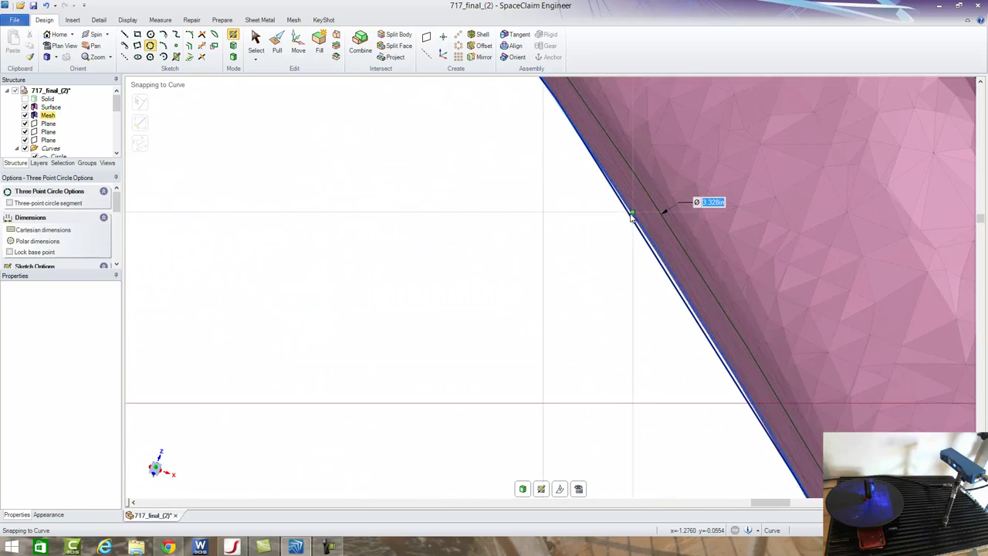
{"action": "scroll", "coordinate": [639, 193], "scroll_direction": "down", "scroll_amount": 1}
{"action": "scroll", "coordinate": [637, 191], "scroll_direction": "down", "scroll_amount": 1}
{"action": "scroll", "coordinate": [629, 189], "scroll_direction": "down", "scroll_amount": 3}
{"action": "scroll", "coordinate": [609, 139], "scroll_direction": "down", "scroll_amount": 2}
{"action": "scroll", "coordinate": [432, 108], "scroll_direction": "up", "scroll_amount": 1}
{"action": "scroll", "coordinate": [423, 89], "scroll_direction": "up", "scroll_amount": 2}
{"action": "scroll", "coordinate": [423, 84], "scroll_direction": "up", "scroll_amount": 2}
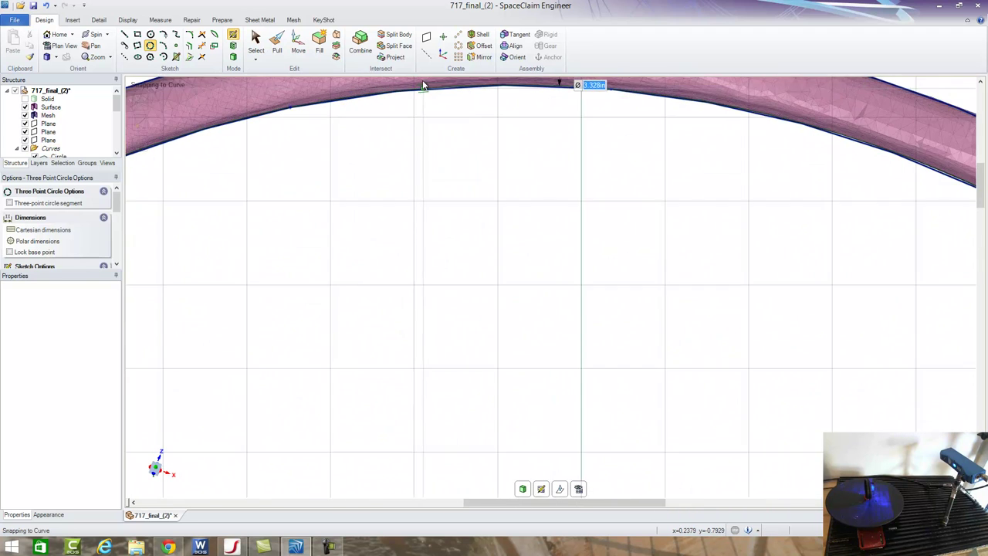
{"action": "scroll", "coordinate": [428, 84], "scroll_direction": "up", "scroll_amount": 1}
{"action": "scroll", "coordinate": [439, 96], "scroll_direction": "up", "scroll_amount": 1}
{"action": "scroll", "coordinate": [454, 106], "scroll_direction": "up", "scroll_amount": 1}
{"action": "scroll", "coordinate": [455, 110], "scroll_direction": "down", "scroll_amount": 1}
{"action": "scroll", "coordinate": [455, 119], "scroll_direction": "down", "scroll_amount": 2}
{"action": "scroll", "coordinate": [455, 130], "scroll_direction": "down", "scroll_amount": 1}
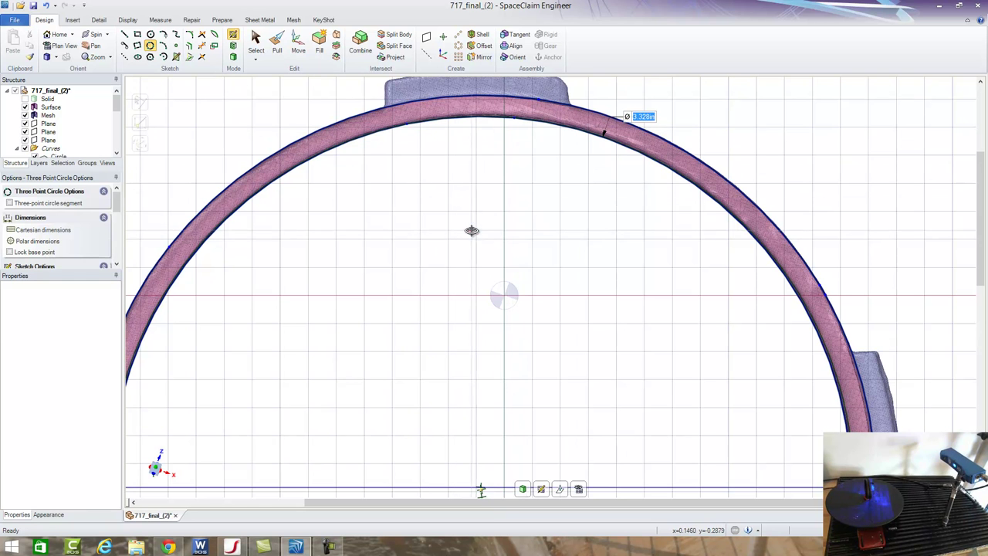
Pull the circle face into a 0.250 in trial disc with the mesh hidden, then undo it.
{"action": "middle_click_drag", "start_coordinate": [470, 225], "coordinate": [473, 255]}
{"action": "left_click", "coordinate": [276, 43]}
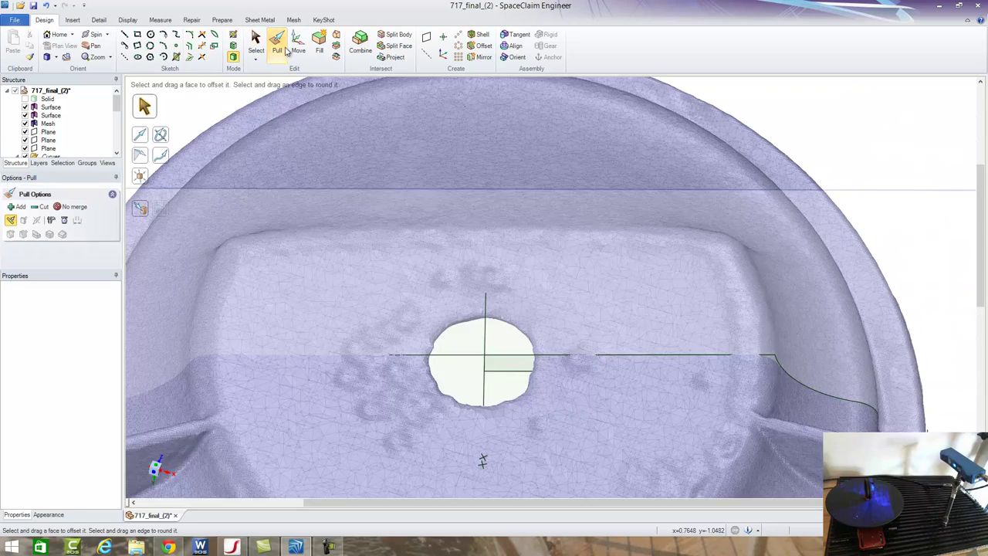
{"action": "left_click", "coordinate": [470, 216]}
{"action": "middle_click_drag", "start_coordinate": [481, 176], "coordinate": [484, 190]}
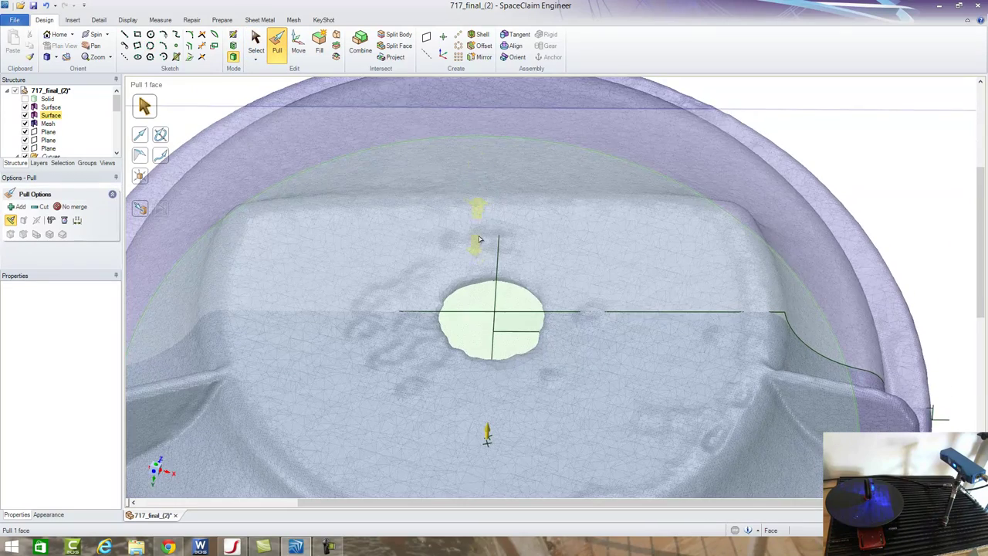
{"action": "middle_click_drag", "start_coordinate": [481, 233], "coordinate": [567, 219]}
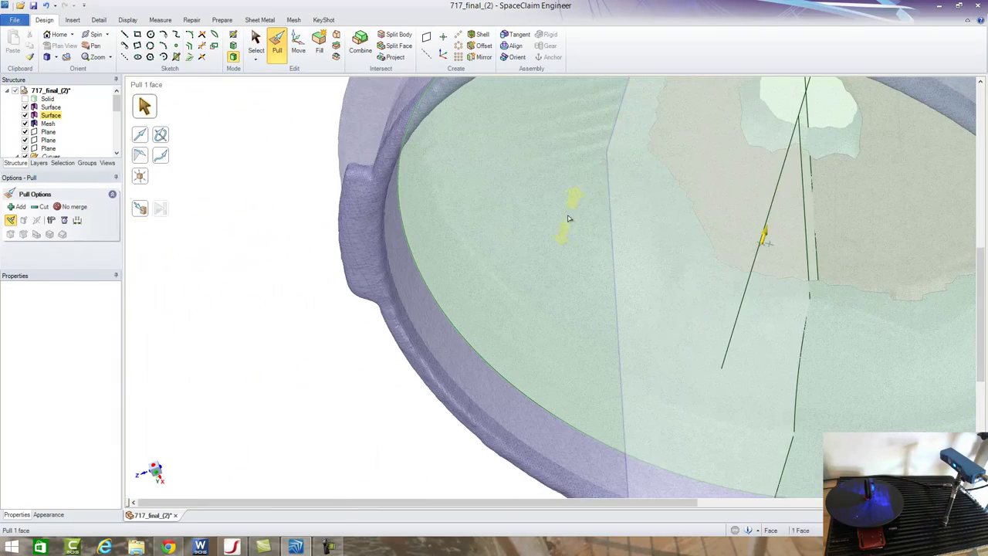
{"action": "left_click", "coordinate": [568, 219]}
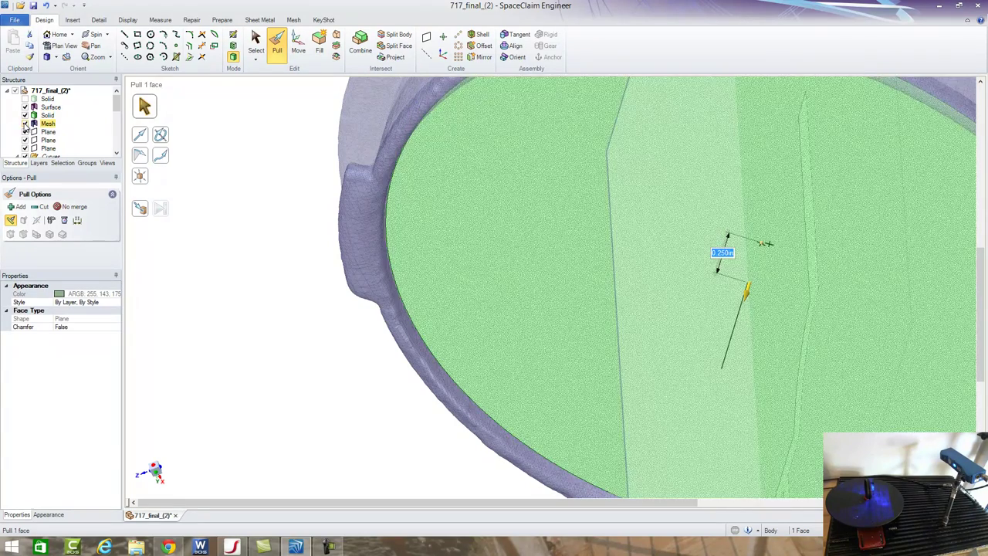
{"action": "left_click", "coordinate": [25, 124]}
{"action": "mouse_move", "coordinate": [452, 182]}
{"action": "middle_mouse_down"}
{"action": "mouse_move", "coordinate": [525, 218]}
{"action": "mouse_move", "coordinate": [502, 223]}
{"action": "mouse_move", "coordinate": [515, 224]}
{"action": "middle_mouse_up"}
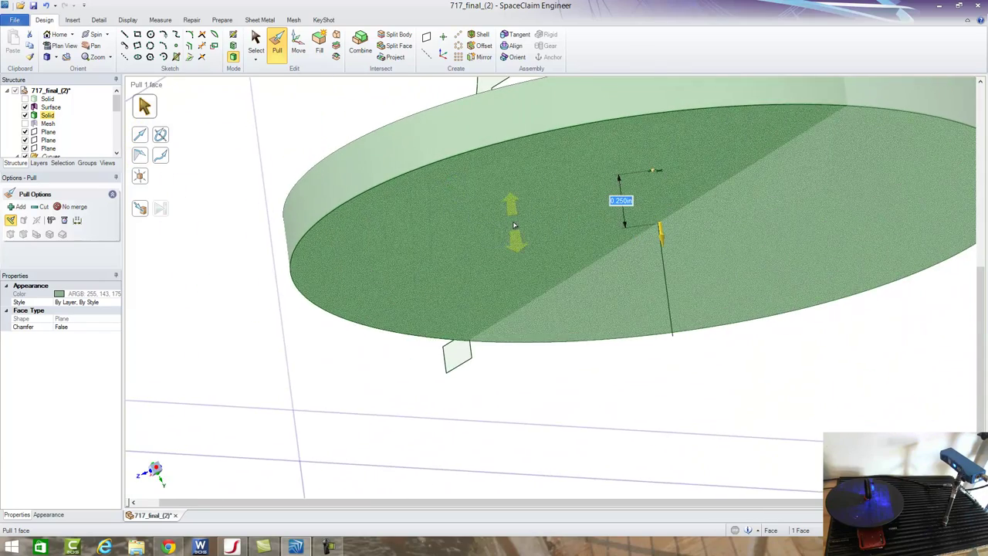
{"action": "key", "text": "ctrl+z"}
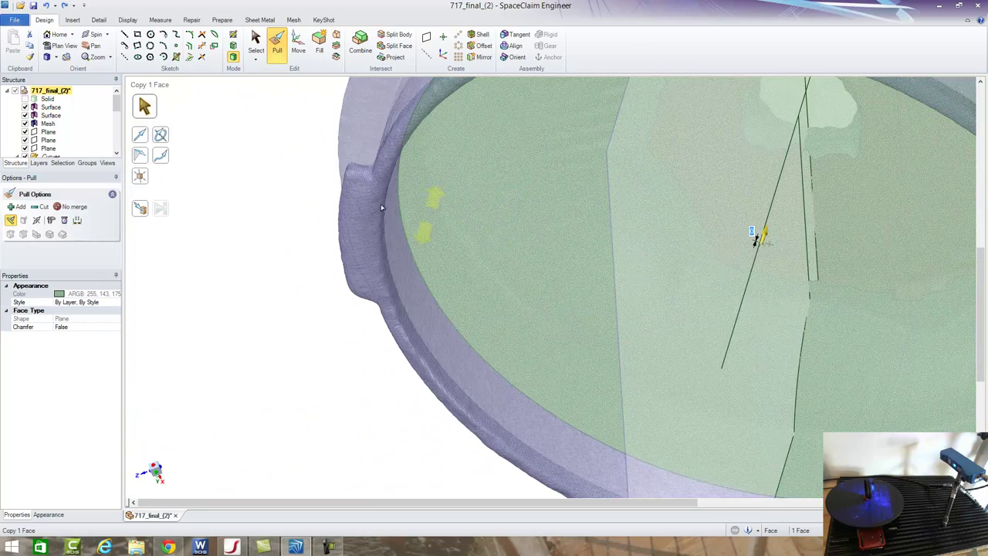
Show the scanned mesh, hide the dark overlay, and finish the circle sketch as a surface.
{"action": "key", "text": "c"}
{"action": "left_click", "coordinate": [25, 106]}
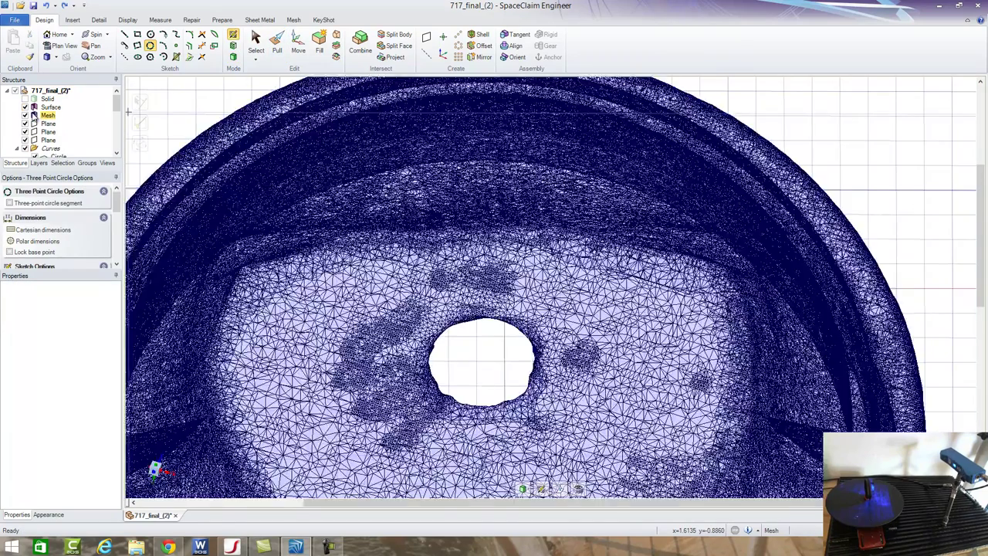
{"action": "left_click", "coordinate": [26, 115]}
{"action": "middle_click_drag", "start_coordinate": [432, 214], "coordinate": [453, 178]}
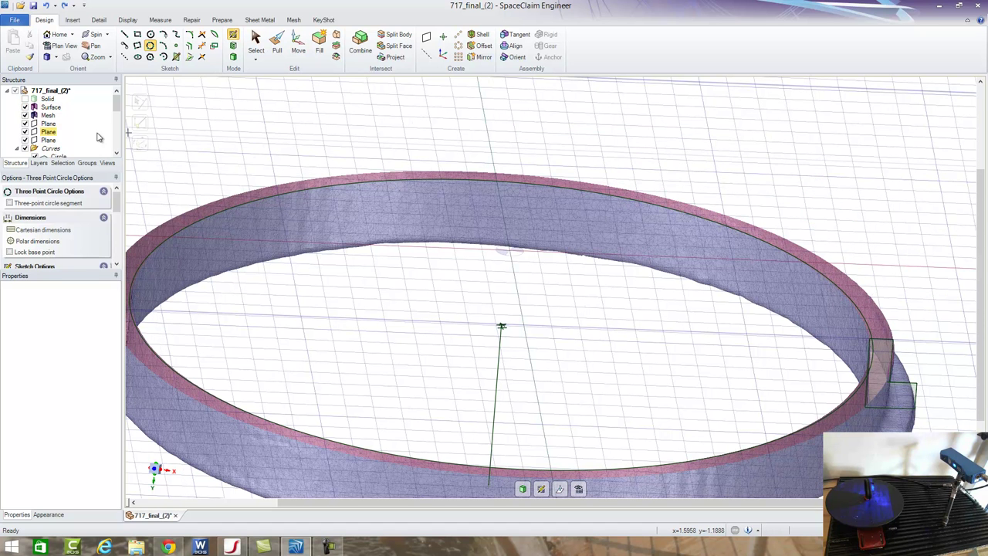
{"action": "left_click", "coordinate": [238, 58]}
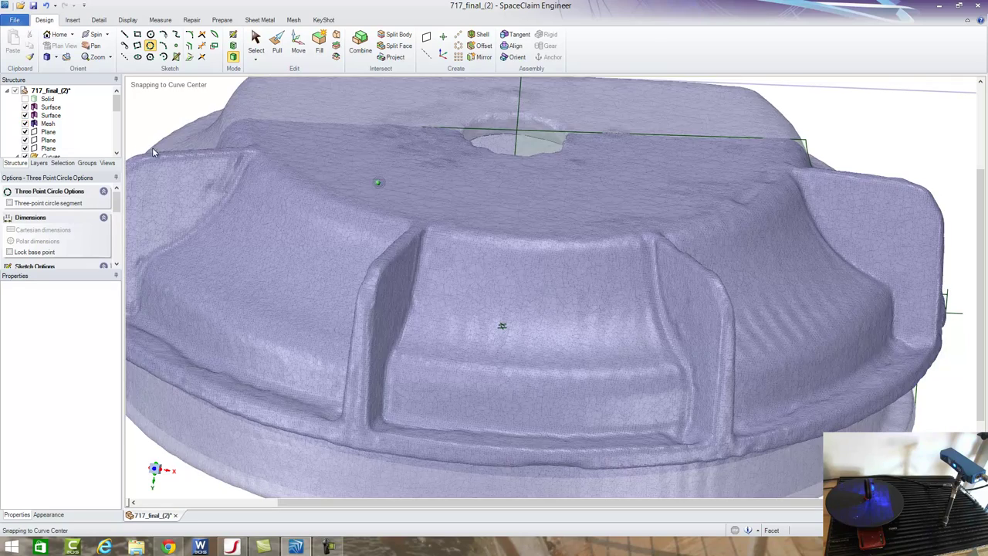
{"action": "left_click", "coordinate": [50, 115]}
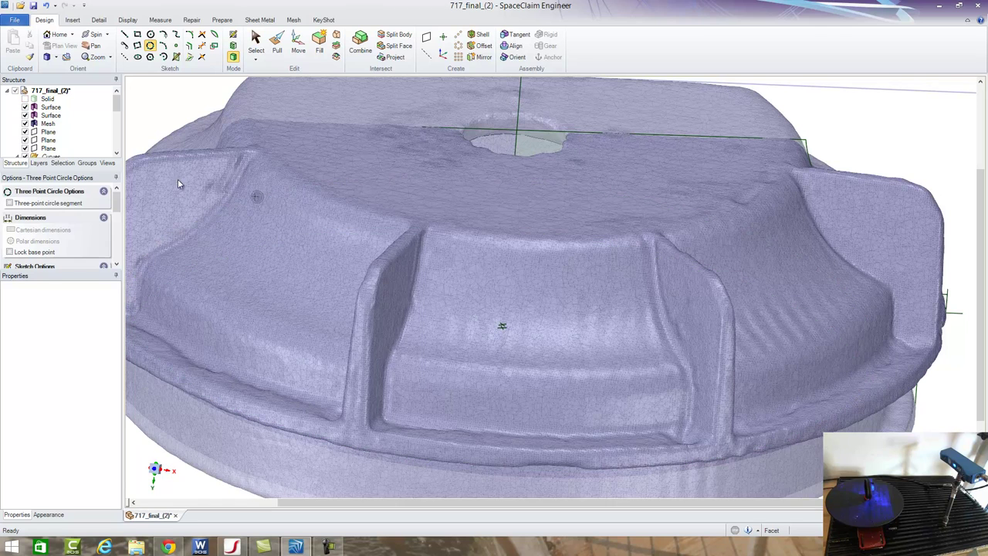
Sketch on the vertical plane through the cap's centre.
{"action": "scroll", "coordinate": [781, 183], "scroll_direction": "down", "scroll_amount": 3}
{"action": "scroll", "coordinate": [781, 187], "scroll_direction": "down", "scroll_amount": 2}
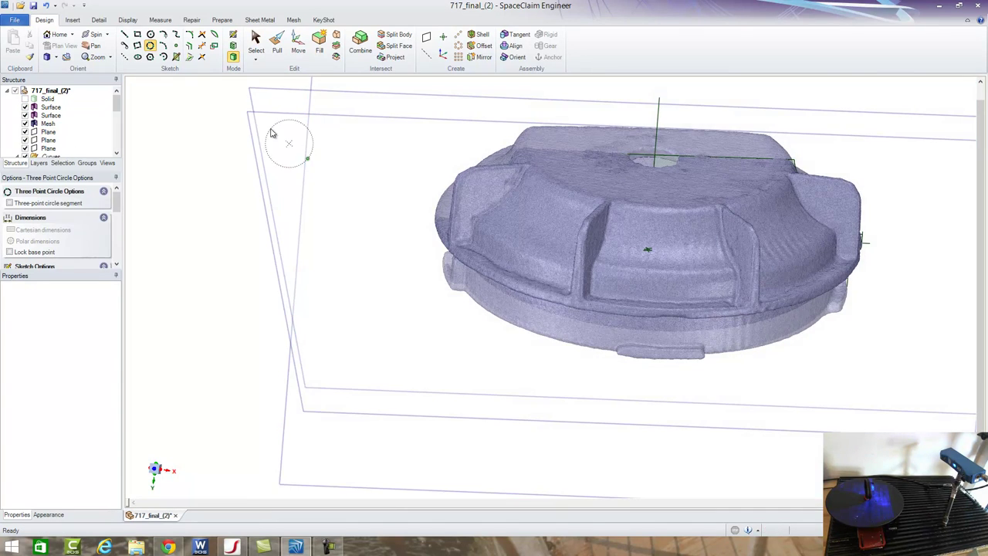
{"action": "left_click", "coordinate": [257, 40]}
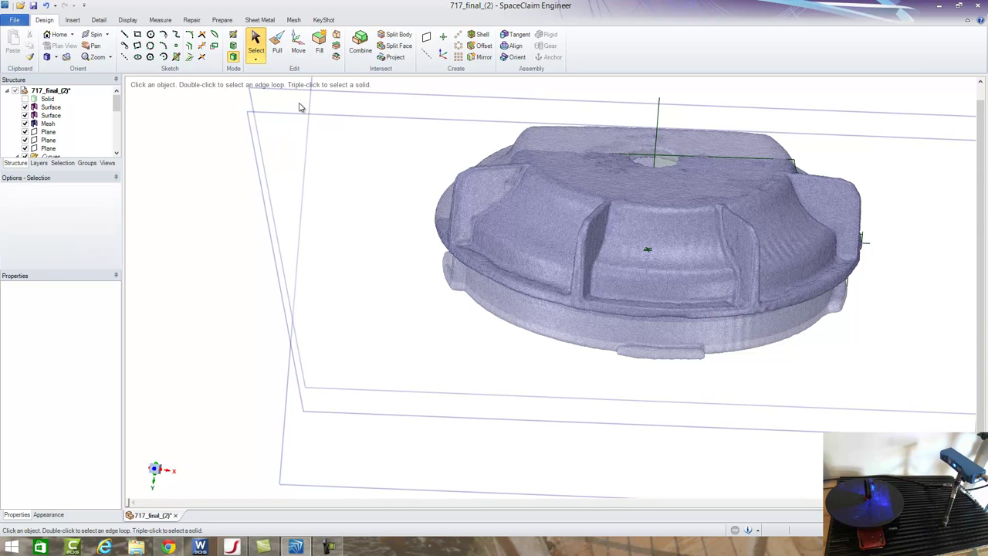
{"action": "left_click", "coordinate": [313, 108]}
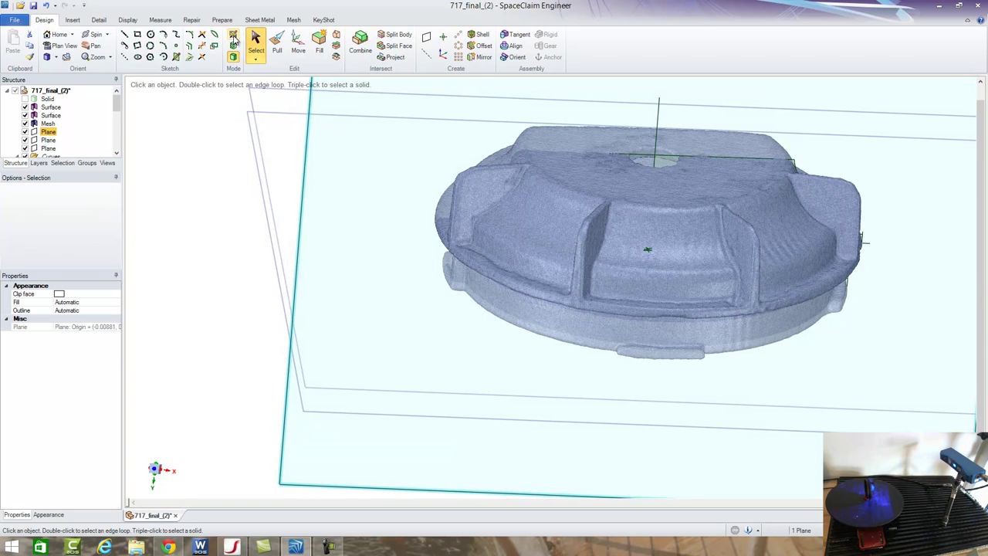
{"action": "left_click", "coordinate": [234, 38]}
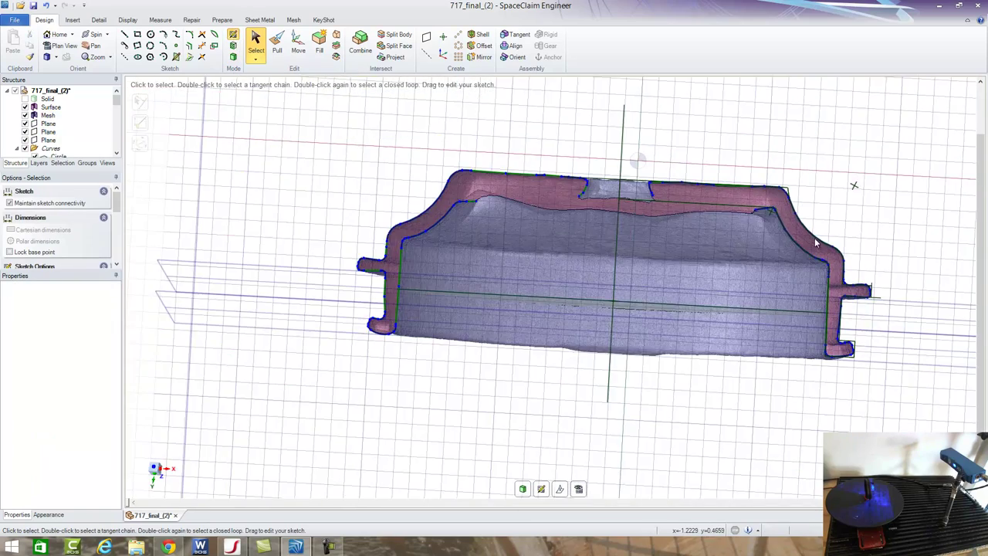
Zoom along the traced profile curves at the tabs, then hide the Mesh body.
{"action": "scroll", "coordinate": [815, 243], "scroll_direction": "up", "scroll_amount": 3}
{"action": "middle_click_drag", "start_coordinate": [741, 186], "coordinate": [810, 259]}
{"action": "scroll", "coordinate": [672, 188], "scroll_direction": "up", "scroll_amount": 3}
{"action": "scroll", "coordinate": [804, 96], "scroll_direction": "up", "scroll_amount": 3}
{"action": "middle_click_drag", "start_coordinate": [836, 400], "coordinate": [838, 399]}
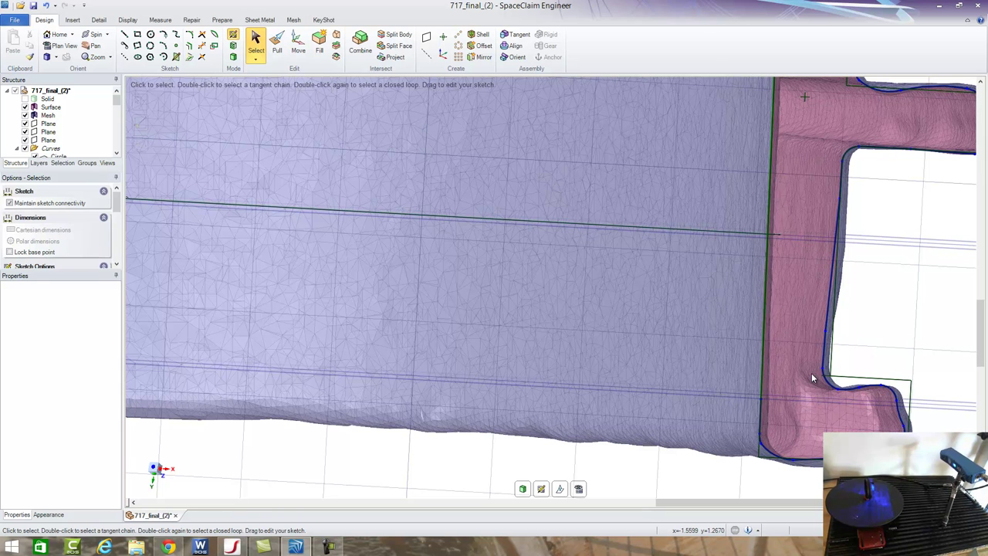
{"action": "scroll", "coordinate": [910, 410], "scroll_direction": "up", "scroll_amount": 3}
{"action": "scroll", "coordinate": [864, 385], "scroll_direction": "up", "scroll_amount": 2}
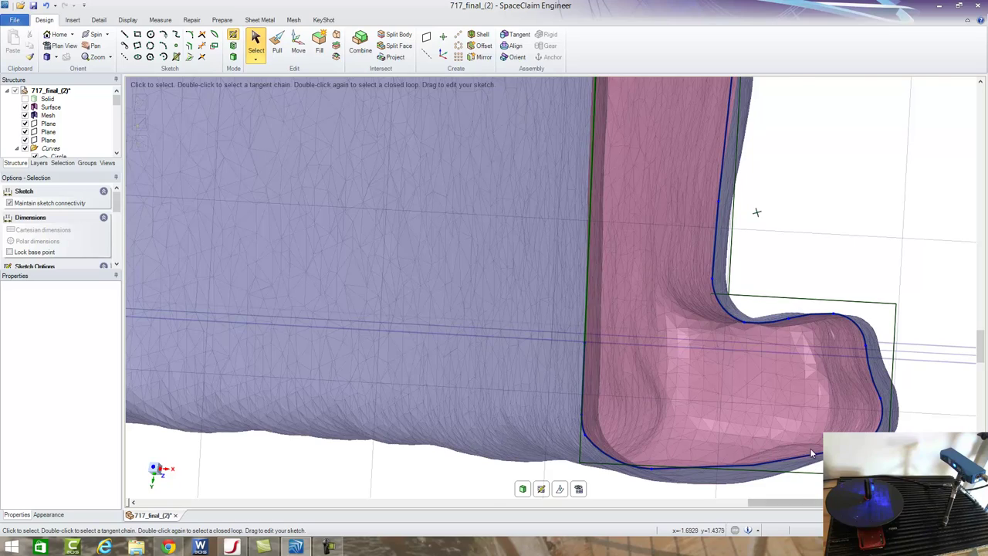
{"action": "scroll", "coordinate": [810, 451], "scroll_direction": "down", "scroll_amount": 2}
{"action": "scroll", "coordinate": [806, 409], "scroll_direction": "down", "scroll_amount": 1}
{"action": "scroll", "coordinate": [814, 224], "scroll_direction": "down", "scroll_amount": 2}
{"action": "scroll", "coordinate": [753, 260], "scroll_direction": "up", "scroll_amount": 3}
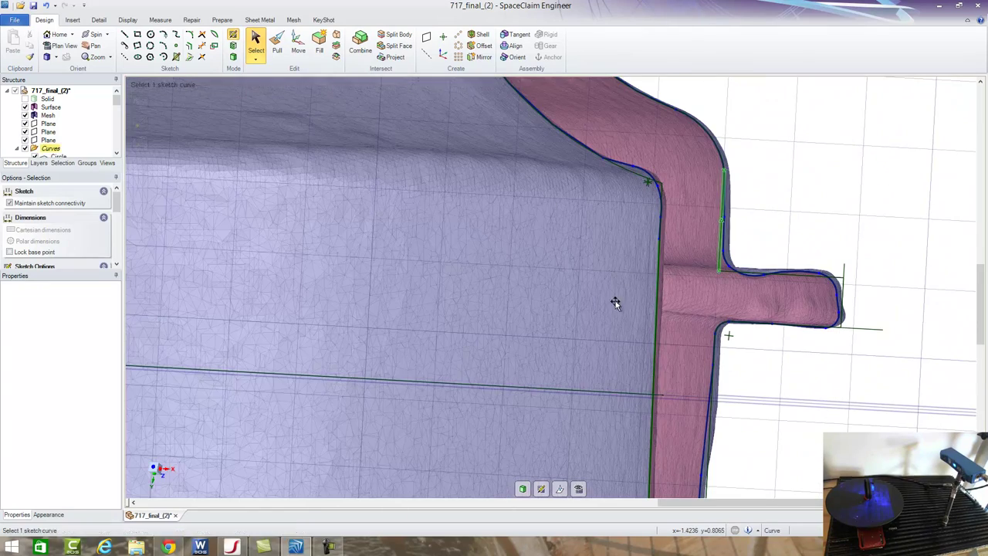
{"action": "scroll", "coordinate": [617, 307], "scroll_direction": "down", "scroll_amount": 2}
{"action": "scroll", "coordinate": [615, 291], "scroll_direction": "down", "scroll_amount": 2}
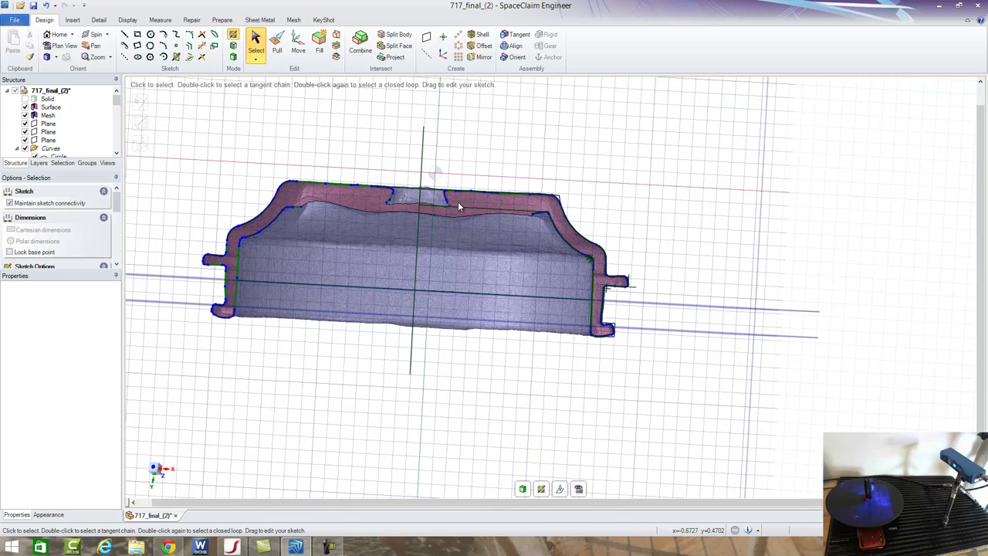
{"action": "left_click", "coordinate": [24, 116]}
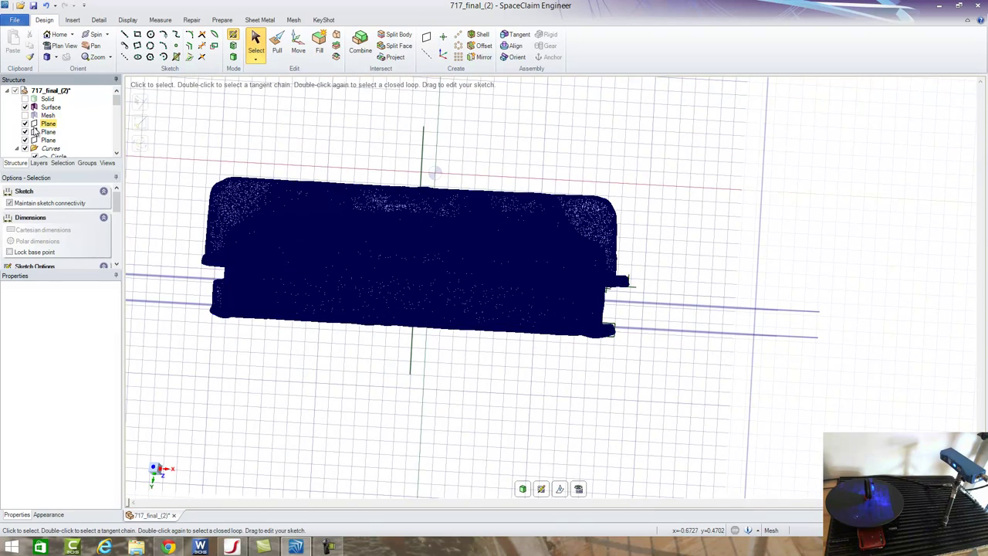
{"action": "left_click", "coordinate": [277, 42]}
{"action": "mouse_move", "coordinate": [366, 155]}
{"action": "middle_mouse_down"}
{"action": "mouse_move", "coordinate": [463, 159]}
{"action": "mouse_move", "coordinate": [455, 175]}
{"action": "middle_mouse_up"}
{"action": "left_click", "coordinate": [441, 199]}
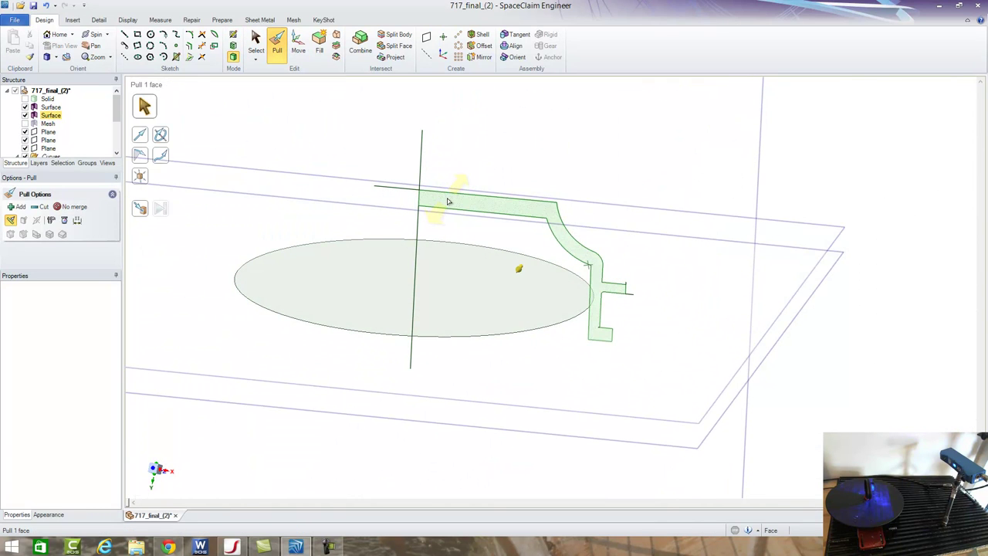
{"action": "key", "text": "v"}
{"action": "scroll", "coordinate": [664, 262], "scroll_direction": "up", "scroll_amount": 5}
{"action": "scroll", "coordinate": [696, 220], "scroll_direction": "up", "scroll_amount": 2}
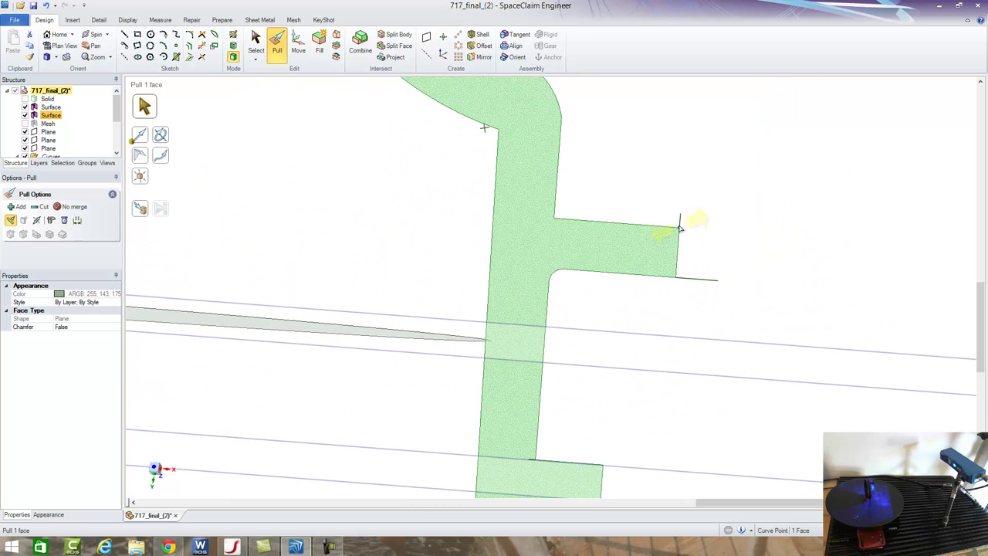
{"action": "scroll", "coordinate": [646, 307], "scroll_direction": "down", "scroll_amount": 3}
{"action": "scroll", "coordinate": [646, 307], "scroll_direction": "down", "scroll_amount": 2}
{"action": "scroll", "coordinate": [592, 369], "scroll_direction": "up", "scroll_amount": 6}
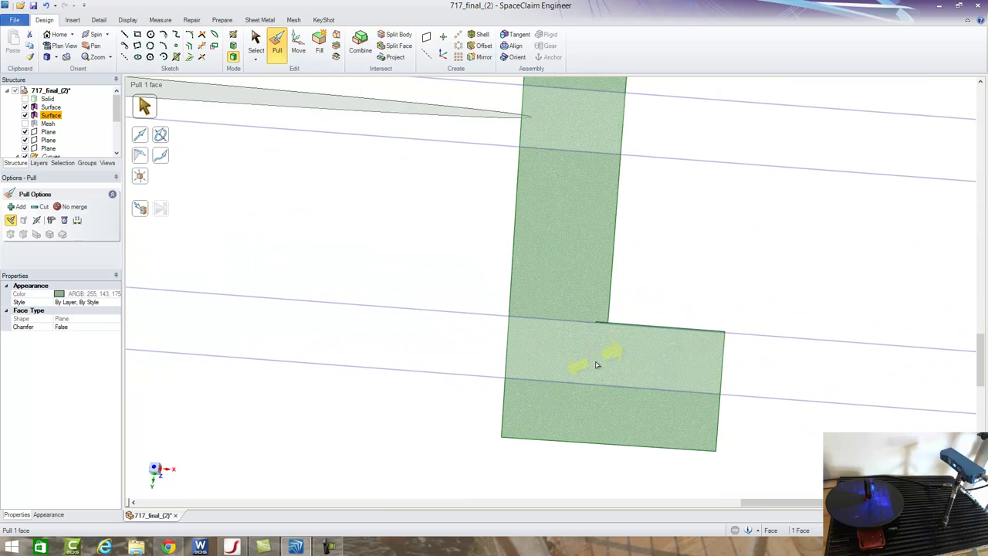
{"action": "scroll", "coordinate": [608, 326], "scroll_direction": "down", "scroll_amount": 2}
{"action": "scroll", "coordinate": [607, 326], "scroll_direction": "down", "scroll_amount": 4}
{"action": "scroll", "coordinate": [619, 251], "scroll_direction": "down", "scroll_amount": 3}
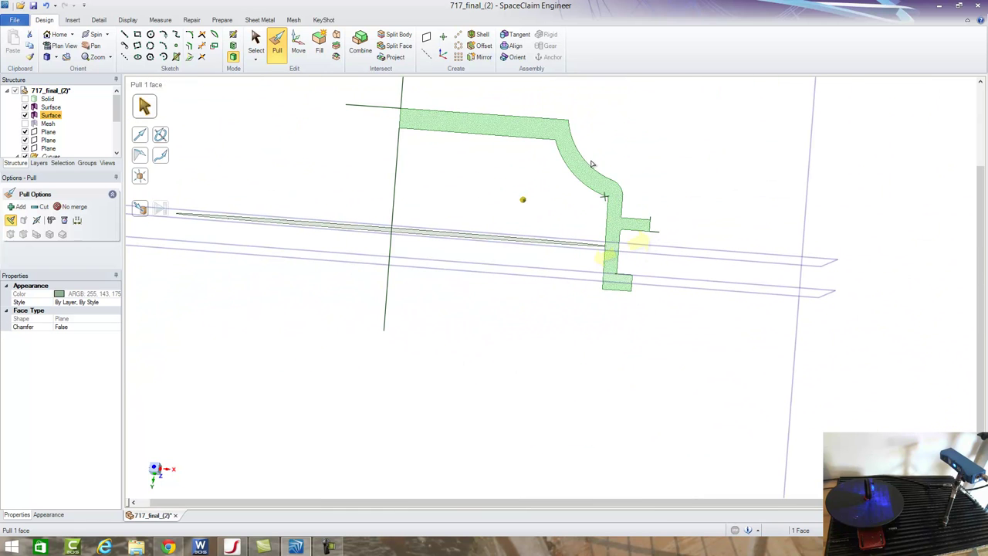
{"action": "mouse_move", "coordinate": [262, 83]}
{"action": "middle_mouse_down"}
{"action": "mouse_move", "coordinate": [419, 126]}
{"action": "mouse_move", "coordinate": [449, 114]}
{"action": "middle_mouse_up"}
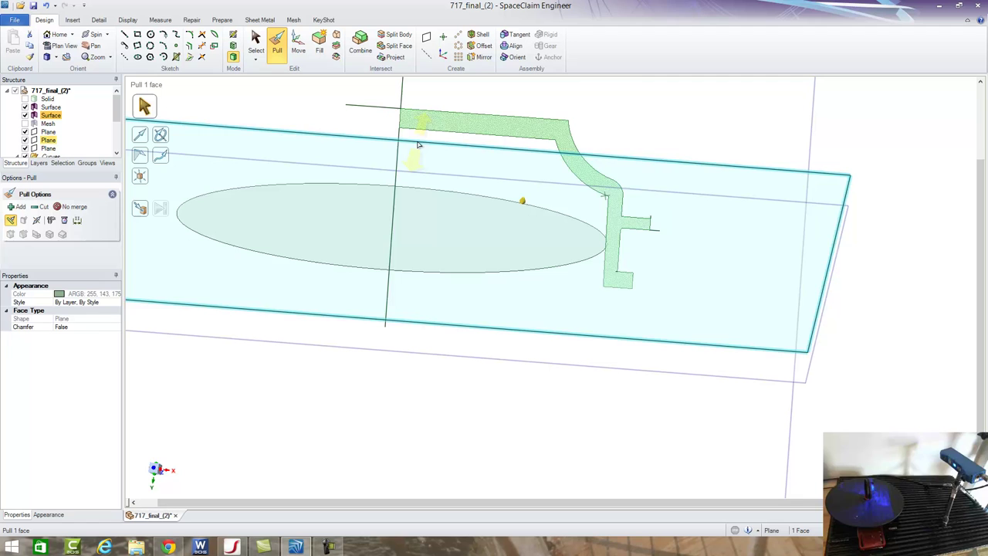
{"action": "left_click", "coordinate": [544, 135]}
{"action": "left_click", "coordinate": [337, 96]}
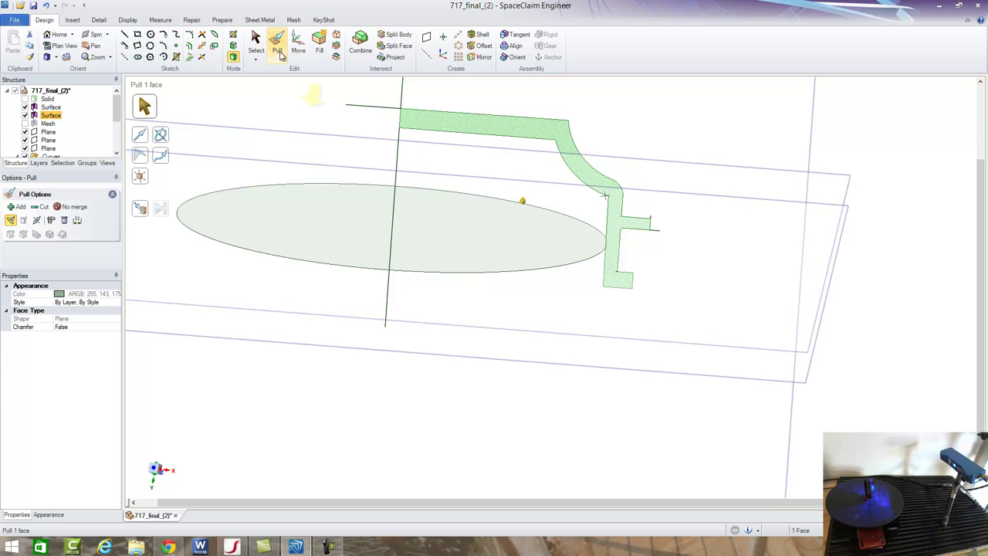
Revolve the half-profile 360° about the vertical axis line and show the surface body and mesh.
{"action": "left_click", "coordinate": [163, 137]}
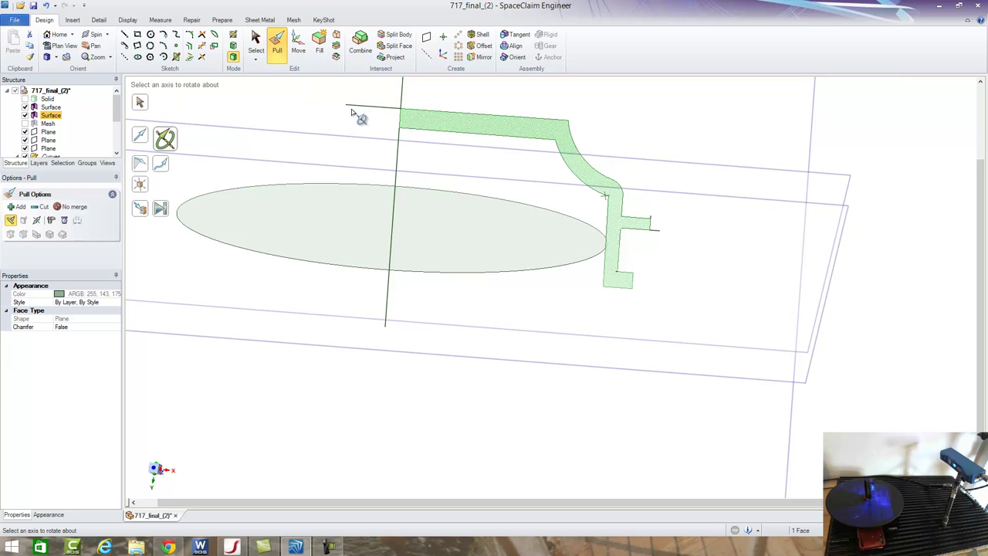
{"action": "left_click", "coordinate": [397, 105]}
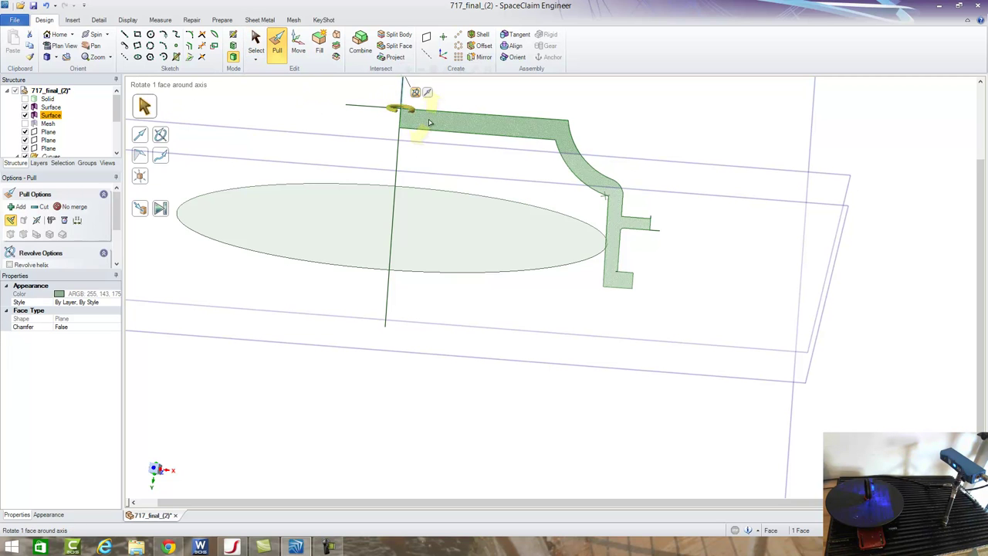
{"action": "right_click", "coordinate": [431, 117]}
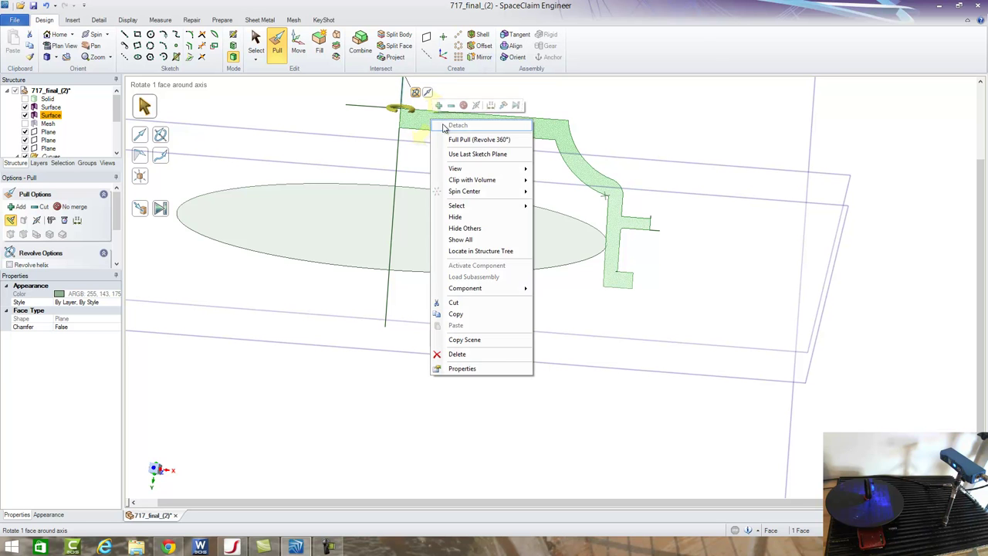
{"action": "left_click", "coordinate": [452, 139]}
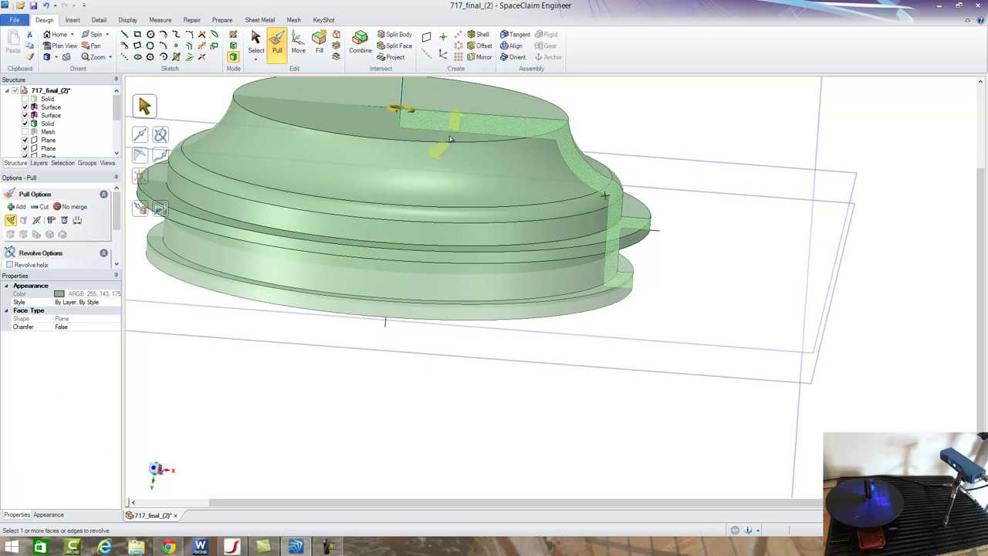
{"action": "left_click", "coordinate": [25, 107]}
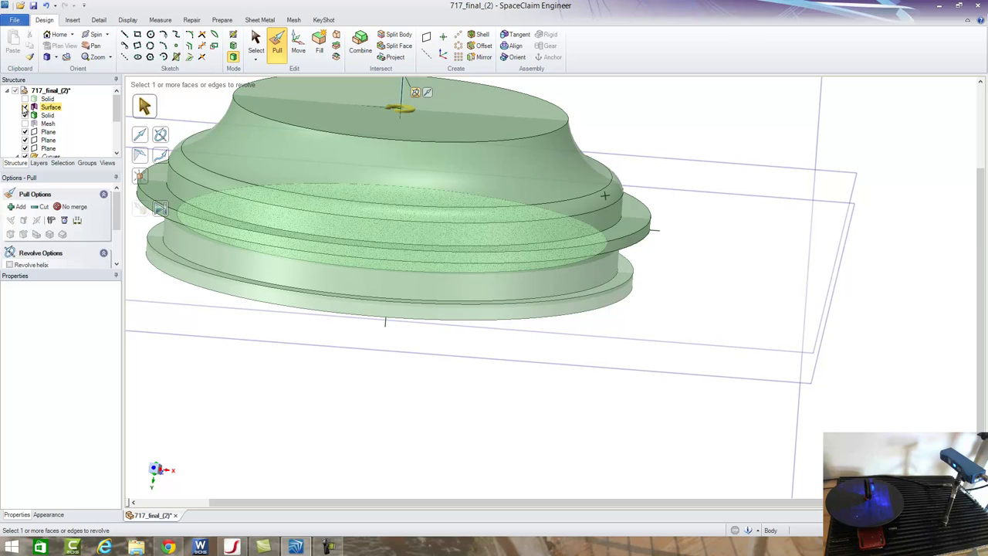
{"action": "left_click", "coordinate": [25, 115]}
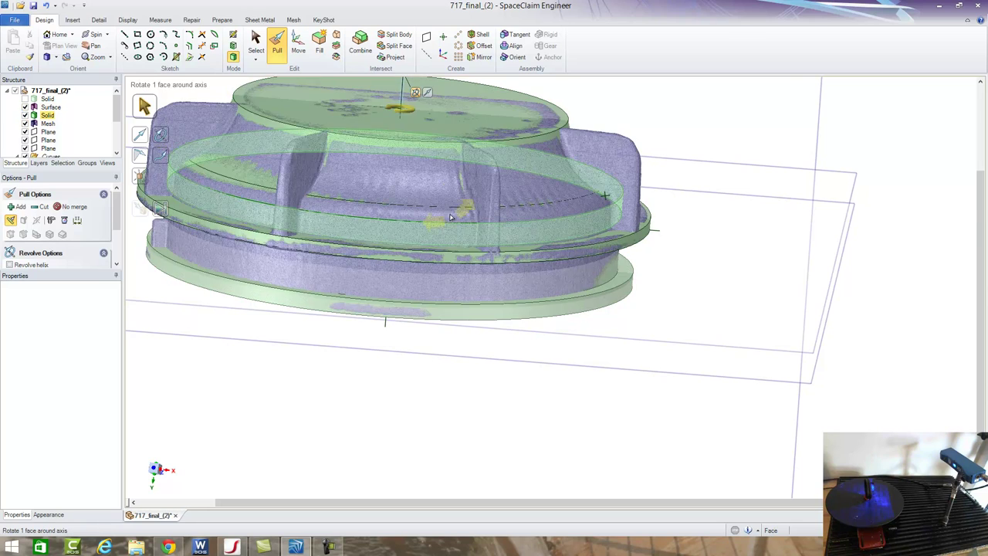
Pull the lower flange face Up To the scanned mesh surface.
{"action": "mouse_move", "coordinate": [408, 166]}
{"action": "middle_mouse_down"}
{"action": "mouse_move", "coordinate": [408, 195]}
{"action": "mouse_move", "coordinate": [482, 141]}
{"action": "mouse_move", "coordinate": [516, 335]}
{"action": "middle_mouse_up"}
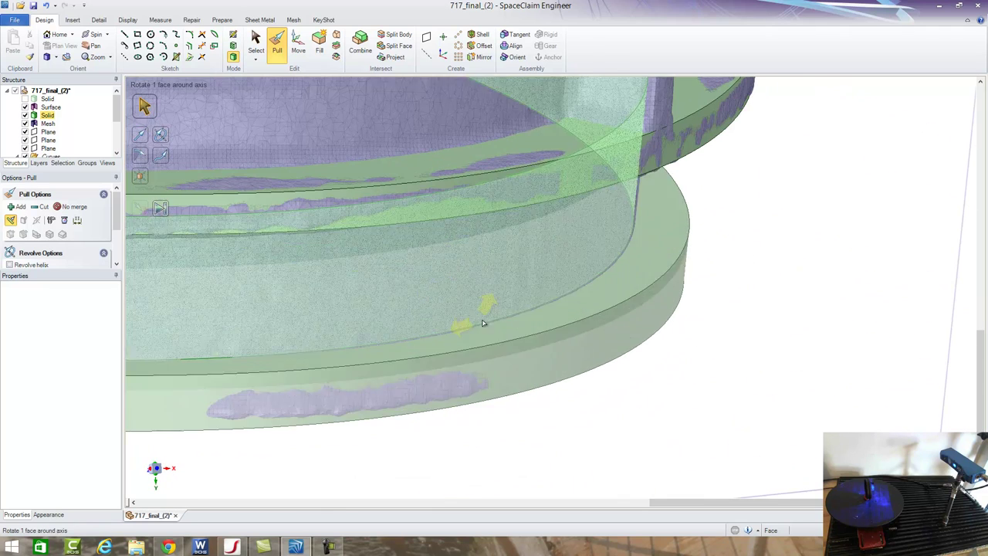
{"action": "scroll", "coordinate": [517, 336], "scroll_direction": "up", "scroll_amount": 5}
{"action": "left_click", "coordinate": [517, 335]}
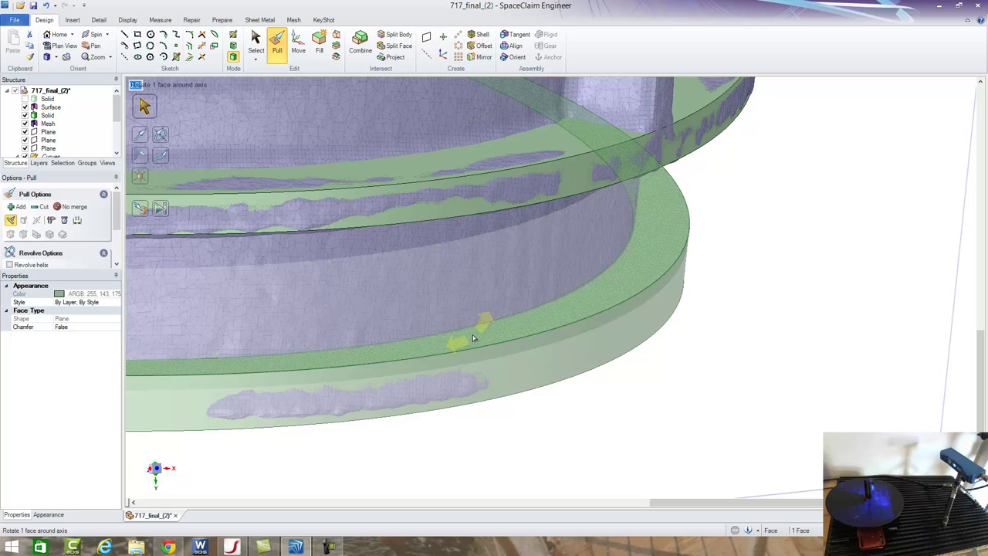
{"action": "left_click", "coordinate": [144, 210]}
{"action": "left_click", "coordinate": [305, 392]}
Offset the flange's cone face toward the scanned mesh.
{"action": "mouse_move", "coordinate": [378, 308]}
{"action": "middle_mouse_down"}
{"action": "mouse_move", "coordinate": [434, 281]}
{"action": "mouse_move", "coordinate": [472, 205]}
{"action": "mouse_move", "coordinate": [452, 286]}
{"action": "middle_mouse_up"}
{"action": "left_click", "coordinate": [405, 331]}
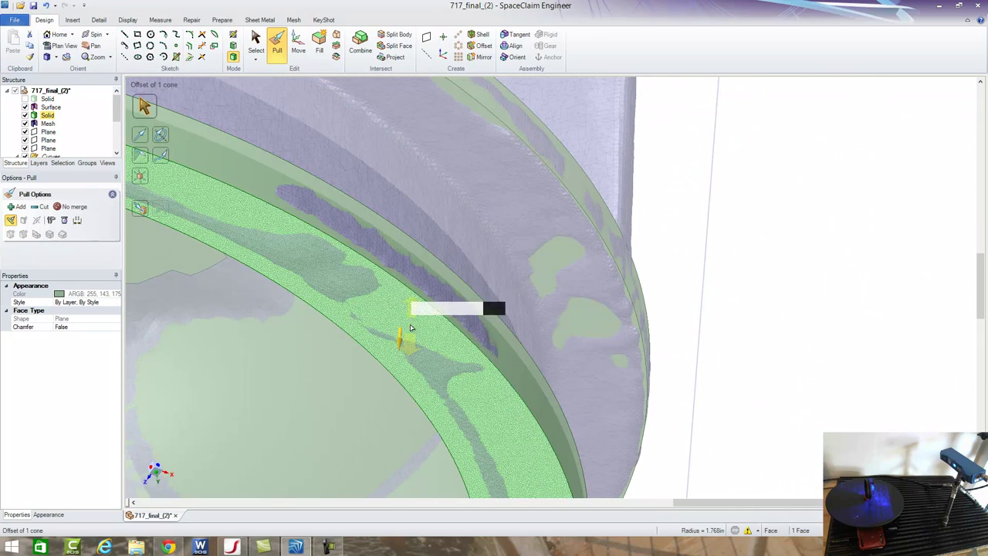
{"action": "left_click_drag", "start_coordinate": [410, 318], "coordinate": [401, 316]}
{"action": "middle_click_drag", "start_coordinate": [378, 309], "coordinate": [454, 193]}
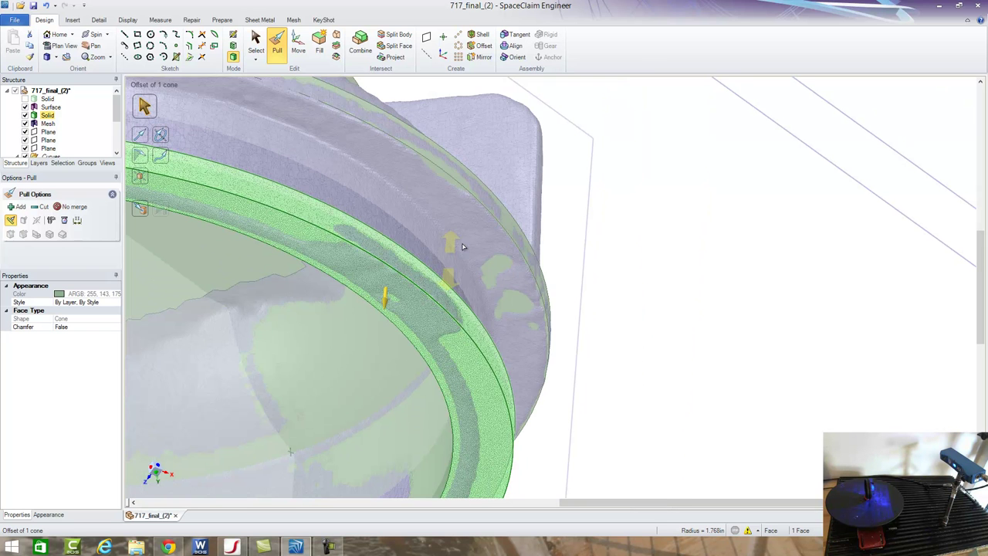
Pull the flat rim face to thicken the band, then view the whole part.
{"action": "left_click", "coordinate": [448, 189]}
{"action": "mouse_move", "coordinate": [441, 187]}
{"action": "middle_mouse_down"}
{"action": "mouse_move", "coordinate": [406, 267]}
{"action": "mouse_move", "coordinate": [425, 304]}
{"action": "mouse_move", "coordinate": [459, 296]}
{"action": "mouse_move", "coordinate": [431, 257]}
{"action": "middle_mouse_up"}
{"action": "left_click_drag", "start_coordinate": [431, 257], "coordinate": [443, 267]}
{"action": "key", "text": "h"}
{"action": "scroll", "coordinate": [410, 228], "scroll_direction": "up", "scroll_amount": 2}
{"action": "scroll", "coordinate": [432, 227], "scroll_direction": "up", "scroll_amount": 3}
{"action": "scroll", "coordinate": [463, 225], "scroll_direction": "up", "scroll_amount": 3}
{"action": "scroll", "coordinate": [491, 228], "scroll_direction": "up", "scroll_amount": 3}
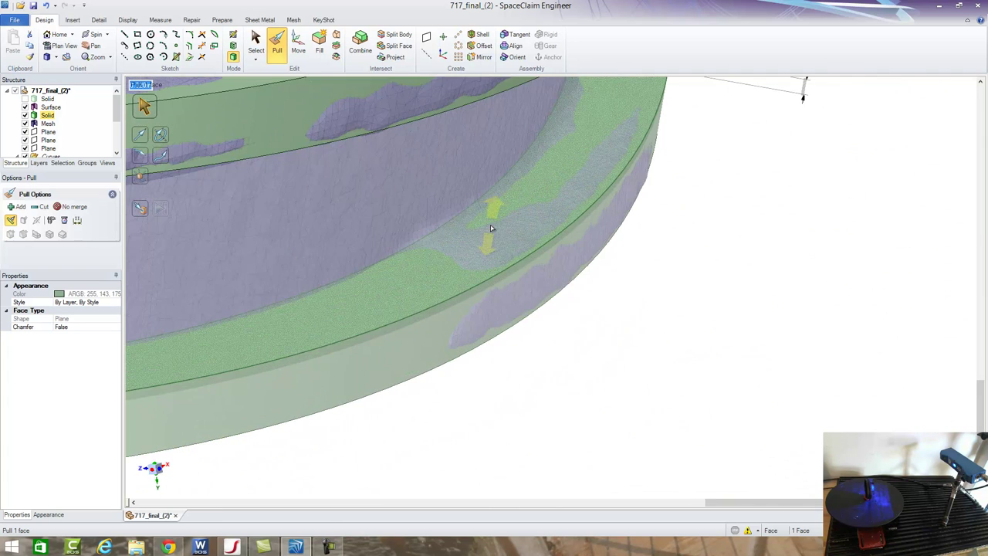
Anchor the pull handle on the top rim face and select the cap's top outer edge.
{"action": "right_click", "coordinate": [443, 267]}
{"action": "left_click", "coordinate": [419, 286]}
{"action": "right_click", "coordinate": [419, 286]}
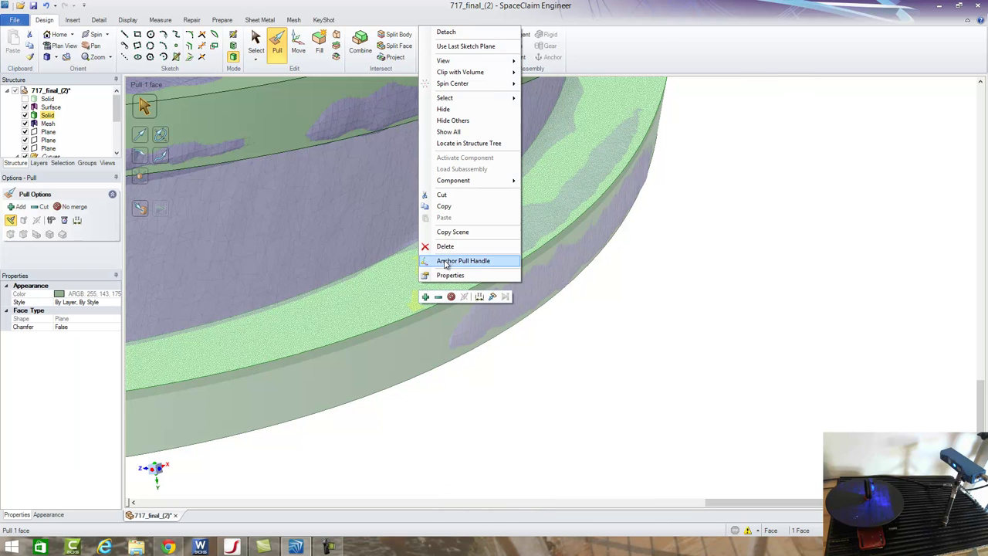
{"action": "left_click", "coordinate": [492, 298]}
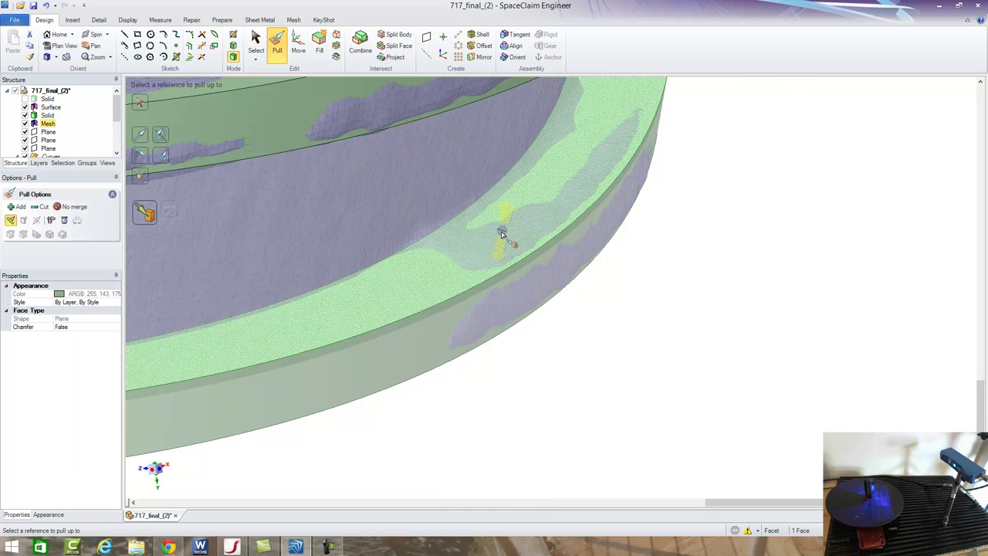
{"action": "scroll", "coordinate": [488, 235], "scroll_direction": "down", "scroll_amount": 10}
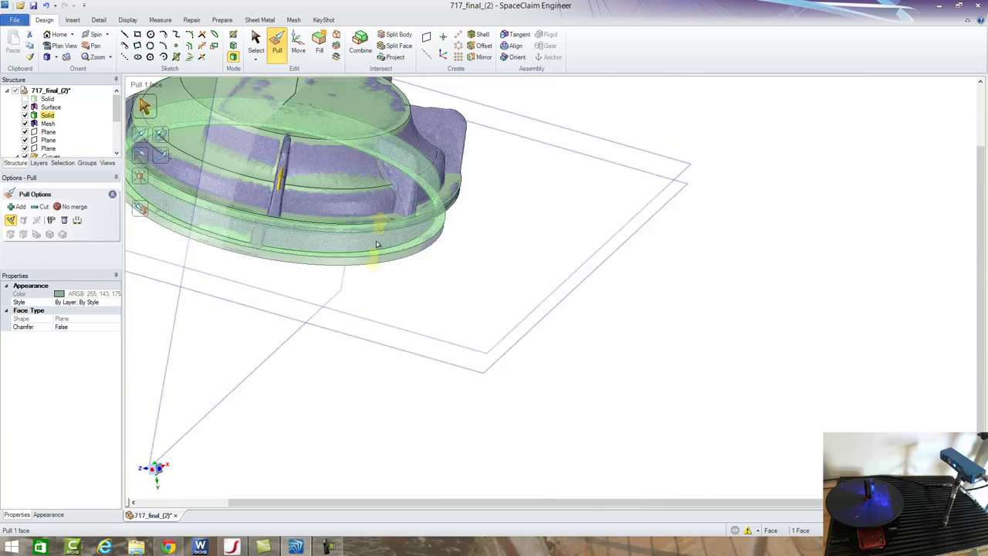
{"action": "scroll", "coordinate": [240, 170], "scroll_direction": "up", "scroll_amount": 2}
{"action": "scroll", "coordinate": [239, 170], "scroll_direction": "up", "scroll_amount": 2}
{"action": "middle_click_drag", "start_coordinate": [251, 175], "coordinate": [344, 292]}
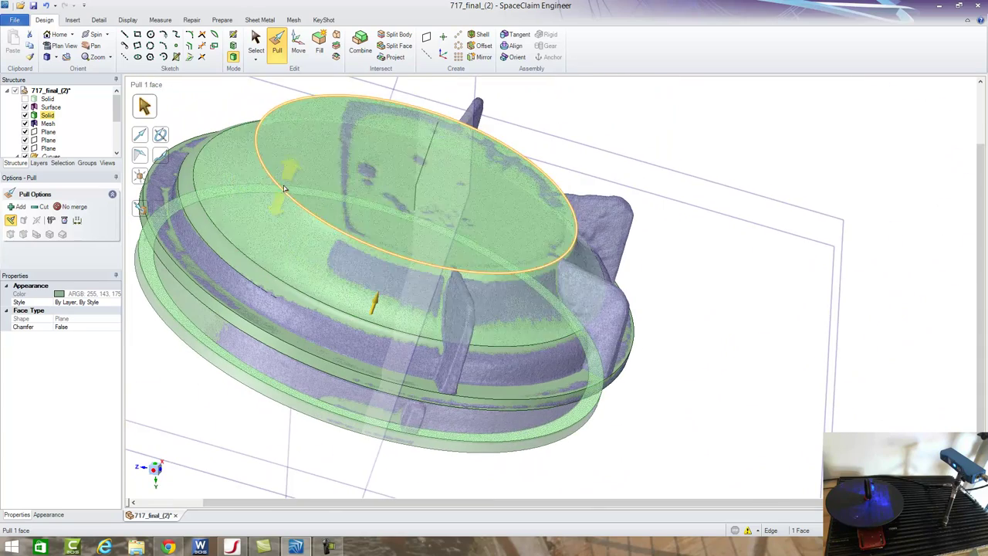
{"action": "scroll", "coordinate": [283, 220], "scroll_direction": "up", "scroll_amount": 2}
{"action": "left_click", "coordinate": [335, 205]}
Round the cap's top outer edge with a 0.110 in radius.
{"action": "middle_click_drag", "start_coordinate": [335, 205], "coordinate": [272, 201]}
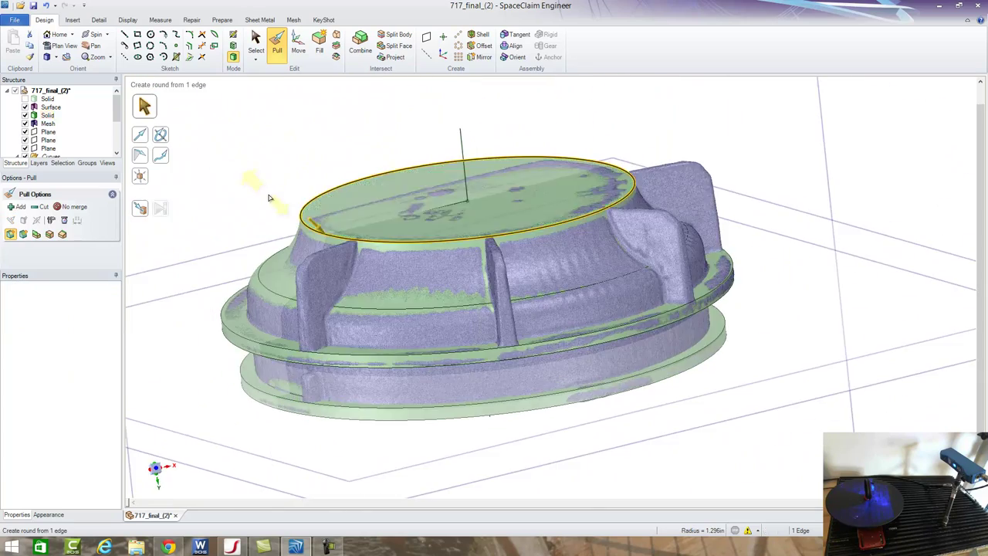
{"action": "left_click_drag", "start_coordinate": [282, 213], "coordinate": [306, 229]}
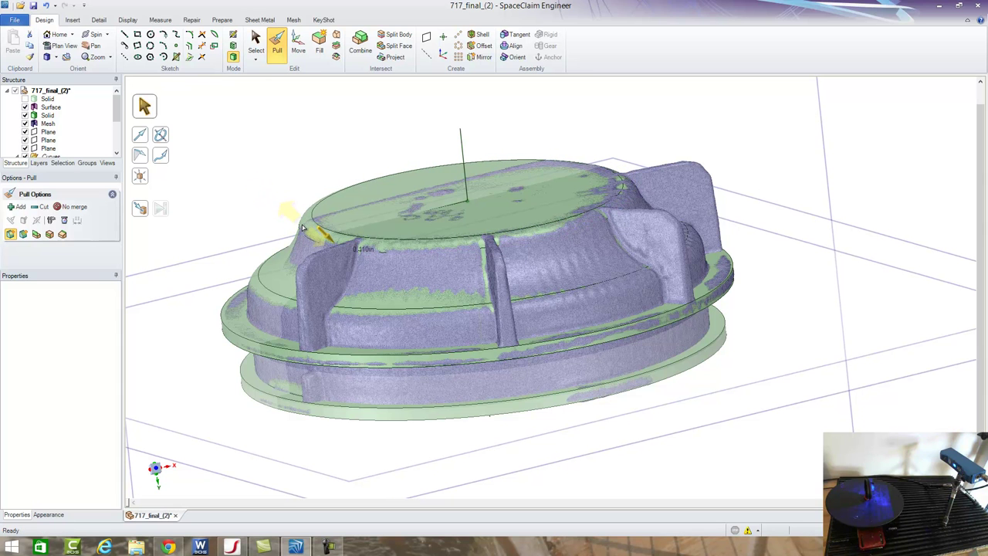
{"action": "left_click_drag", "start_coordinate": [305, 227], "coordinate": [292, 219]}
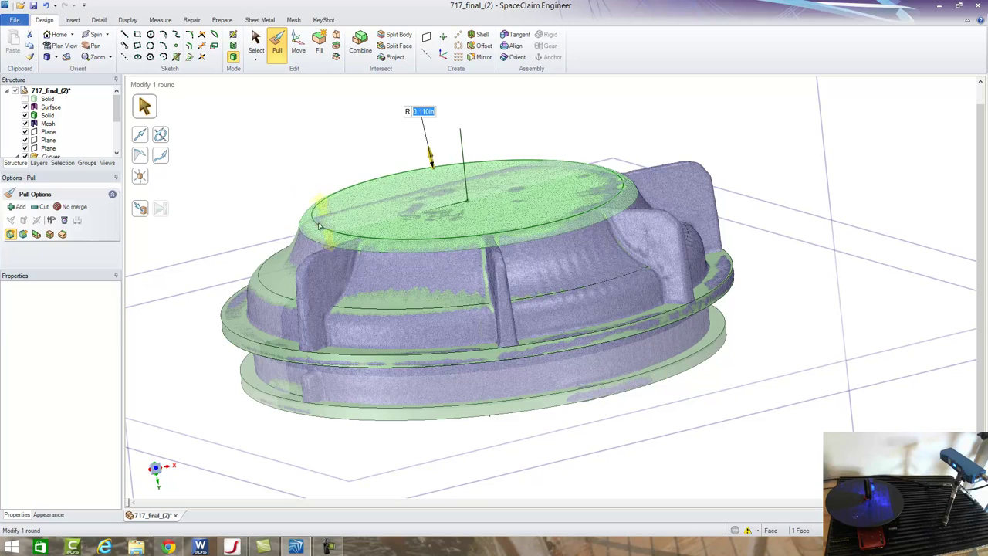
{"action": "mouse_move", "coordinate": [366, 226]}
{"action": "middle_mouse_down"}
{"action": "mouse_move", "coordinate": [268, 236]}
{"action": "mouse_move", "coordinate": [306, 273]}
{"action": "middle_mouse_up"}
{"action": "scroll", "coordinate": [386, 293], "scroll_direction": "up", "scroll_amount": 2}
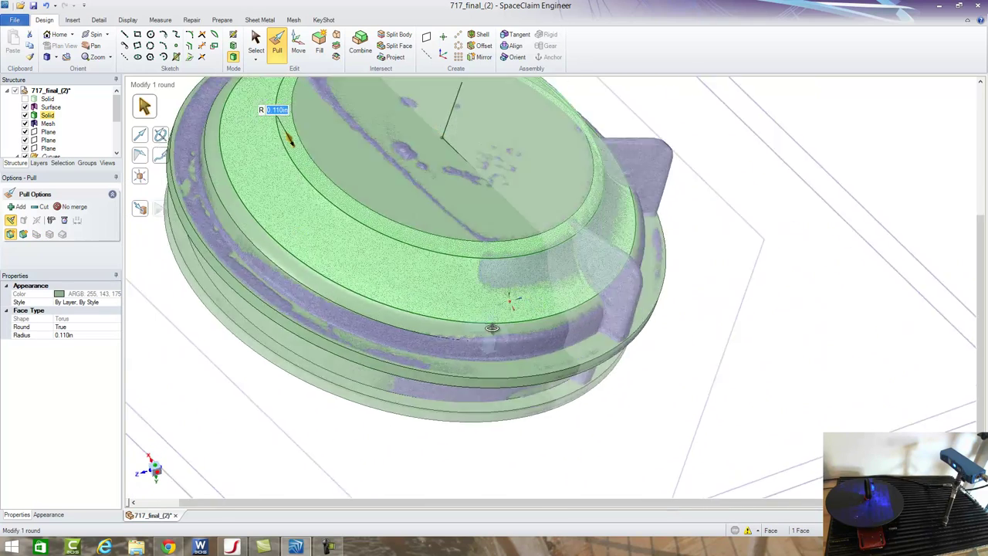
{"action": "scroll", "coordinate": [455, 319], "scroll_direction": "up", "scroll_amount": 3}
{"action": "scroll", "coordinate": [455, 318], "scroll_direction": "down", "scroll_amount": 5}
Orbit around the cap to check the 0.110 in round against the mesh.
{"action": "middle_click_drag", "start_coordinate": [441, 270], "coordinate": [404, 146]}
{"action": "scroll", "coordinate": [404, 132], "scroll_direction": "up", "scroll_amount": 2}
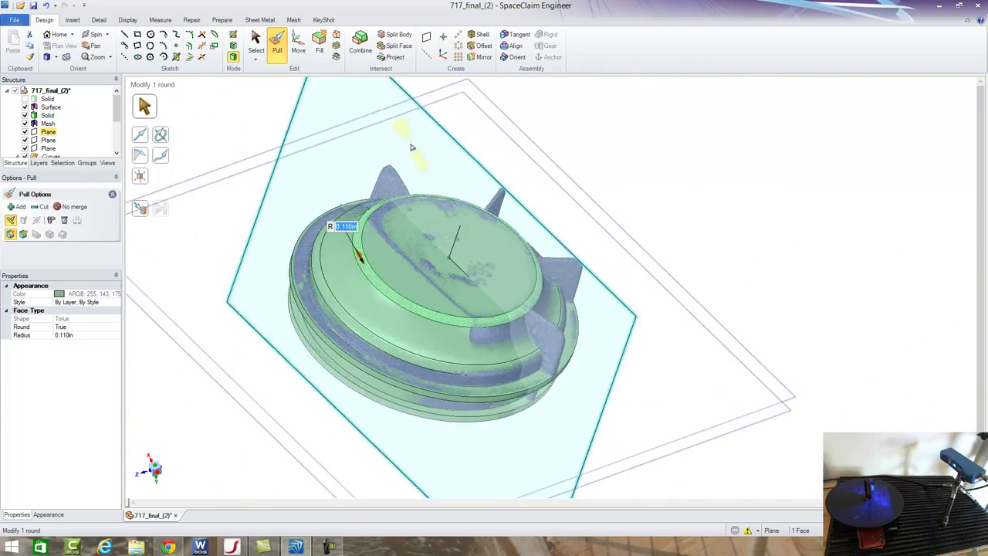
{"action": "scroll", "coordinate": [419, 181], "scroll_direction": "up", "scroll_amount": 3}
{"action": "mouse_move", "coordinate": [420, 181]}
{"action": "middle_mouse_down"}
{"action": "mouse_move", "coordinate": [386, 167]}
{"action": "mouse_move", "coordinate": [381, 183]}
{"action": "middle_mouse_up"}
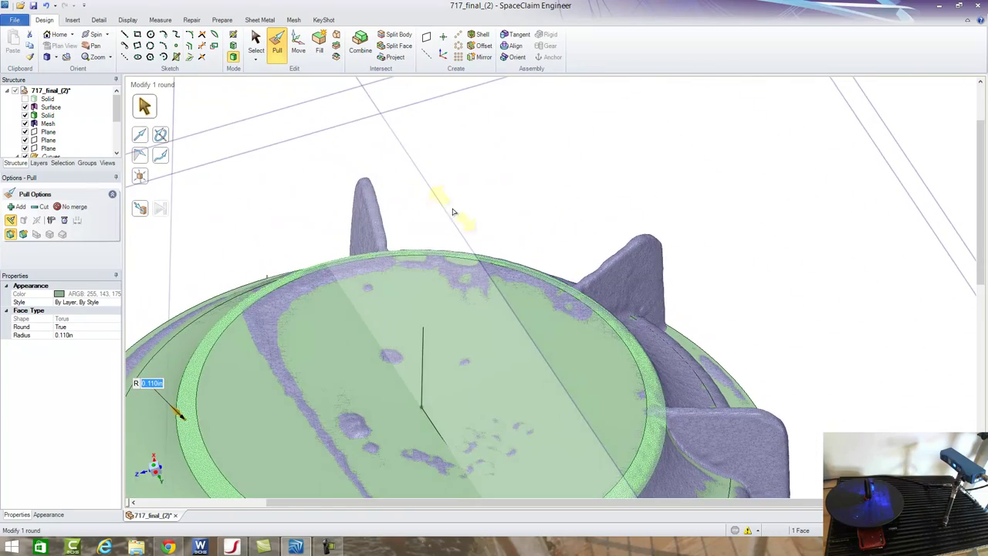
{"action": "mouse_move", "coordinate": [449, 222]}
{"action": "middle_mouse_down"}
{"action": "mouse_move", "coordinate": [473, 226]}
{"action": "mouse_move", "coordinate": [534, 158]}
{"action": "mouse_move", "coordinate": [518, 139]}
{"action": "mouse_move", "coordinate": [558, 196]}
{"action": "mouse_move", "coordinate": [478, 183]}
{"action": "middle_mouse_up"}
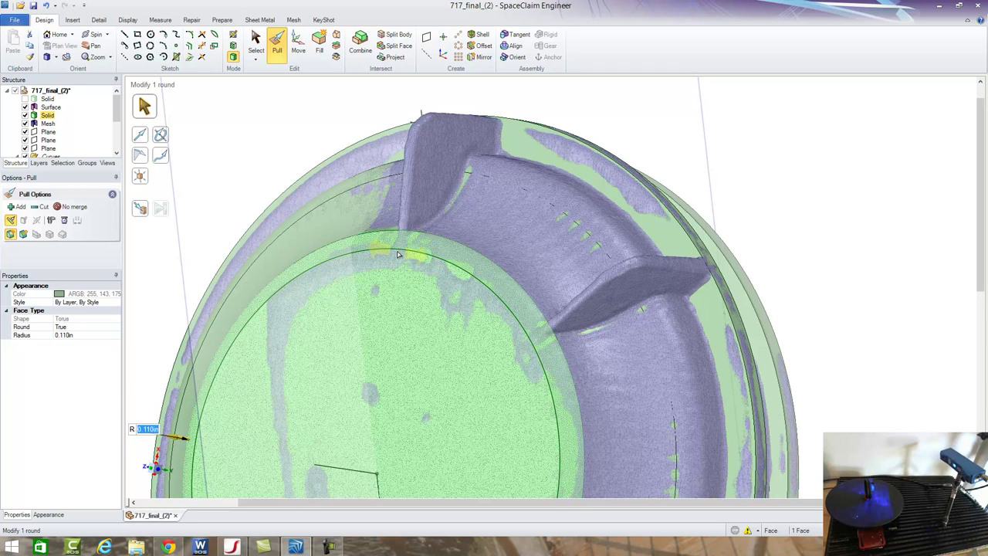
{"action": "middle_click_drag", "start_coordinate": [398, 254], "coordinate": [314, 401]}
{"action": "middle_click_drag", "start_coordinate": [379, 470], "coordinate": [216, 310]}
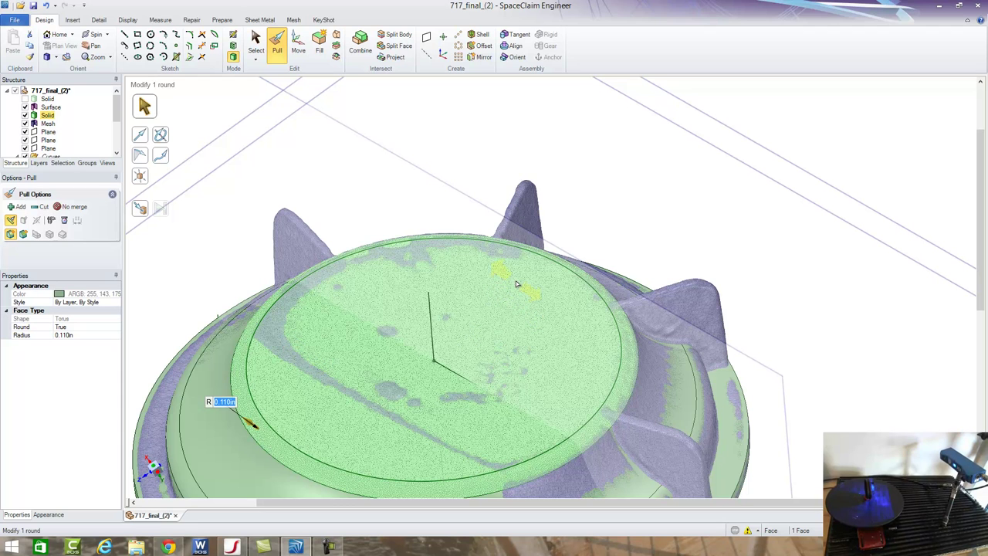
{"action": "middle_click_drag", "start_coordinate": [617, 299], "coordinate": [592, 242]}
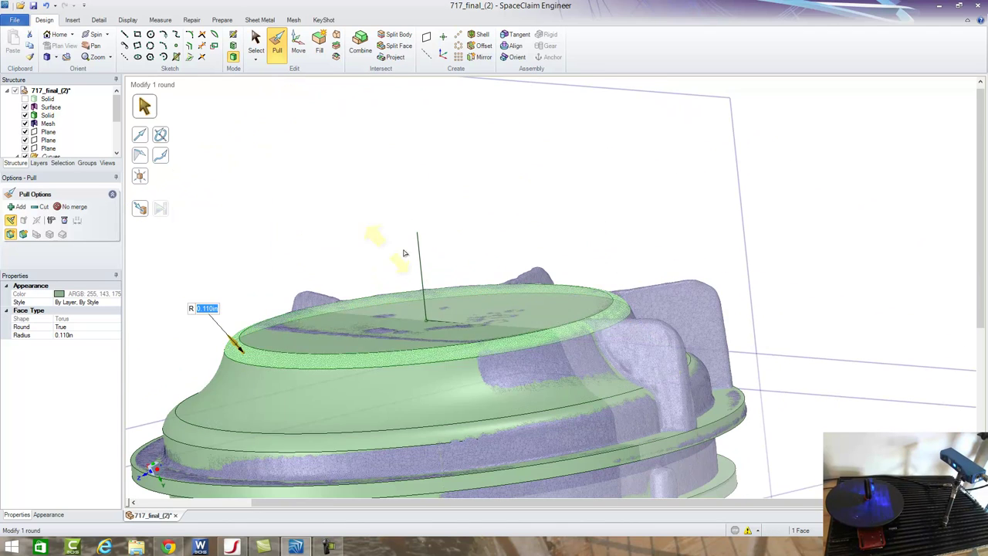
{"action": "mouse_move", "coordinate": [419, 254]}
{"action": "middle_mouse_down"}
{"action": "mouse_move", "coordinate": [450, 326]}
{"action": "mouse_move", "coordinate": [463, 231]}
{"action": "middle_mouse_up"}
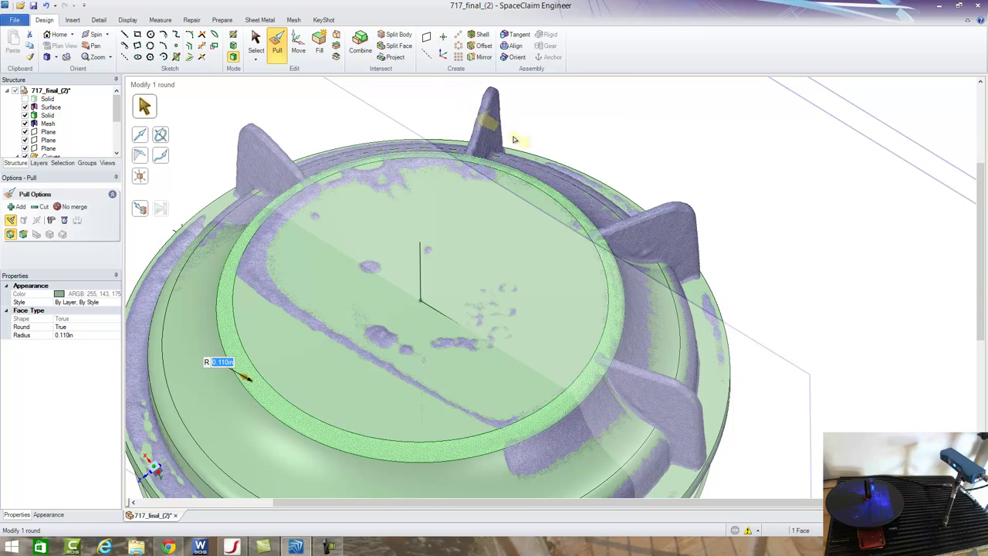
{"action": "mouse_move", "coordinate": [562, 193]}
{"action": "middle_mouse_down"}
{"action": "mouse_move", "coordinate": [688, 175]}
{"action": "mouse_move", "coordinate": [713, 228]}
{"action": "middle_mouse_up"}
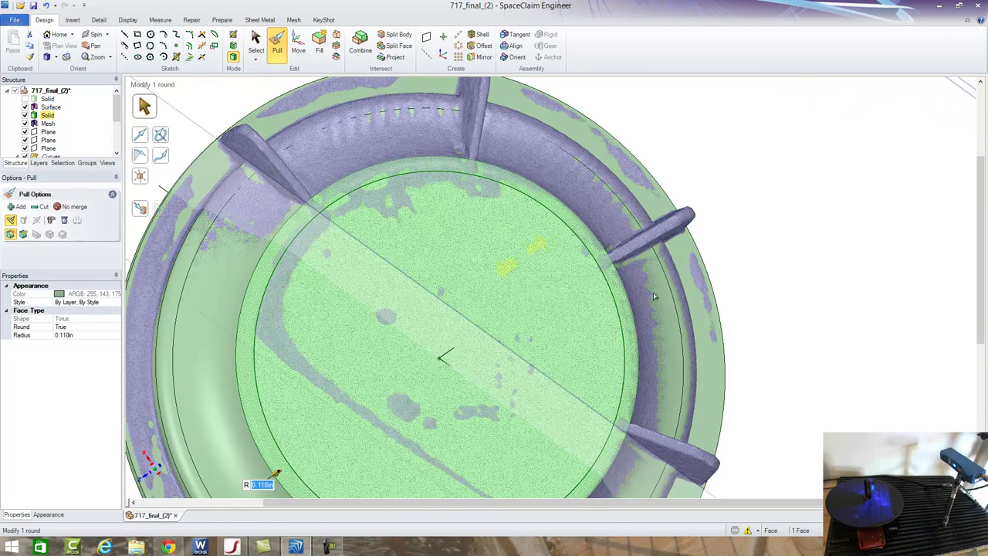
{"action": "middle_click_drag", "start_coordinate": [655, 309], "coordinate": [653, 232]}
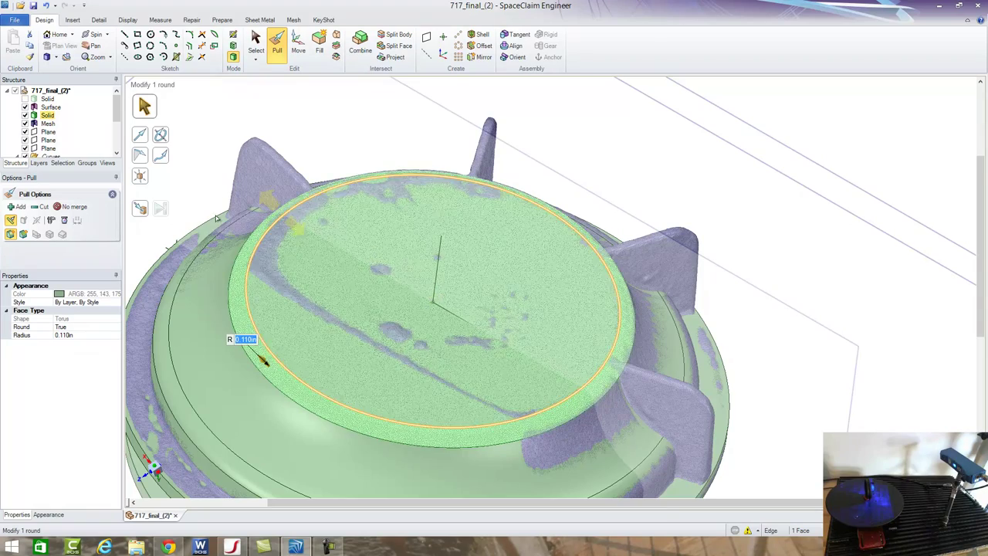
Size the cylindrical band's radius Up To the reference cylinder face (1.957 to 1.966 in).
{"action": "mouse_move", "coordinate": [269, 200]}
{"action": "middle_mouse_down"}
{"action": "mouse_move", "coordinate": [306, 281]}
{"action": "mouse_move", "coordinate": [339, 203]}
{"action": "mouse_move", "coordinate": [283, 314]}
{"action": "middle_mouse_up"}
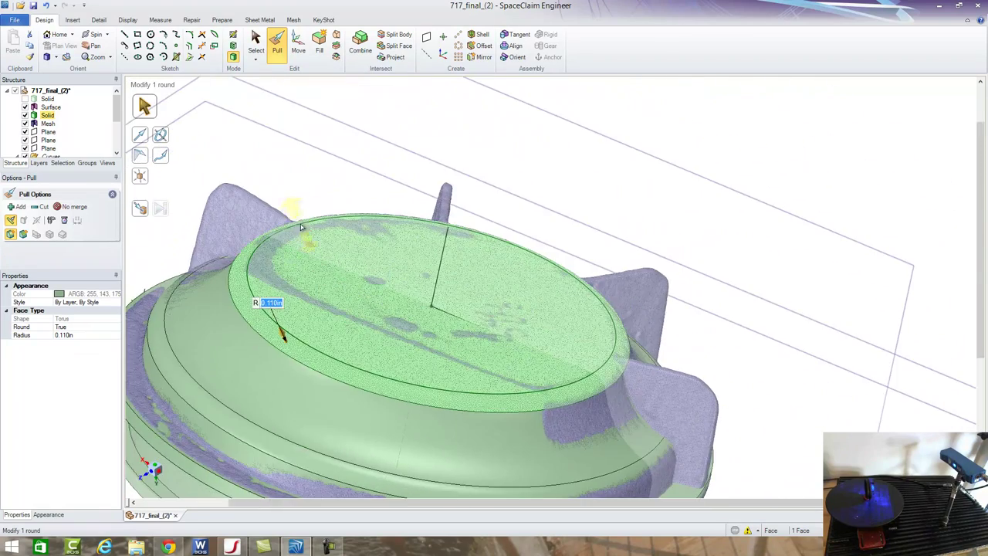
{"action": "scroll", "coordinate": [283, 313], "scroll_direction": "up", "scroll_amount": 3}
{"action": "left_click", "coordinate": [272, 423]}
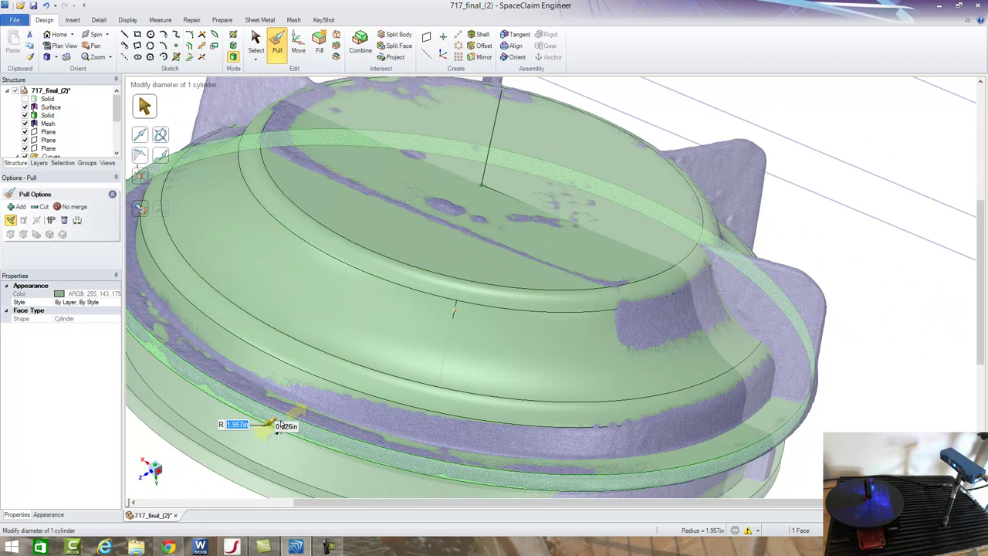
{"action": "left_click_drag", "start_coordinate": [271, 425], "coordinate": [142, 212]}
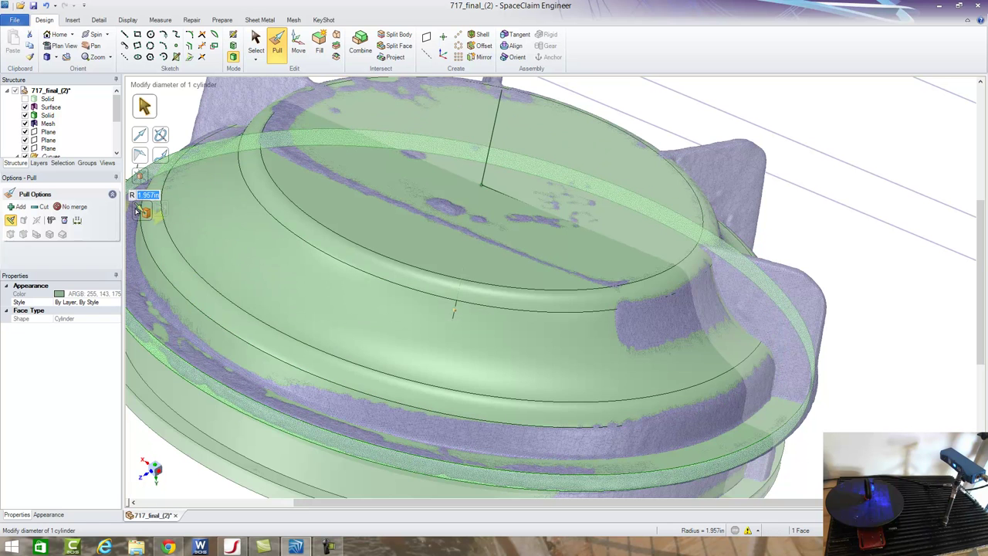
{"action": "key", "text": "u"}
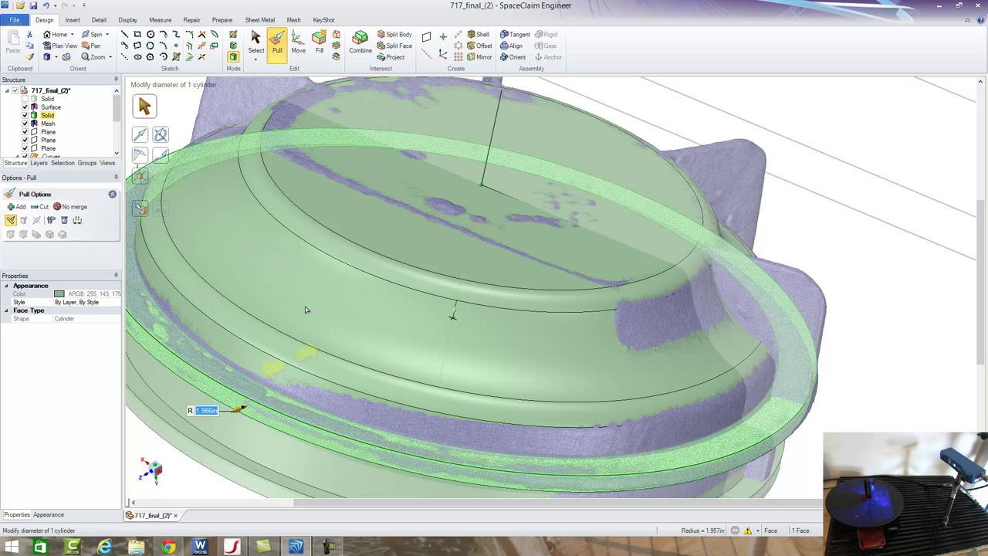
{"action": "left_click", "coordinate": [321, 127]}
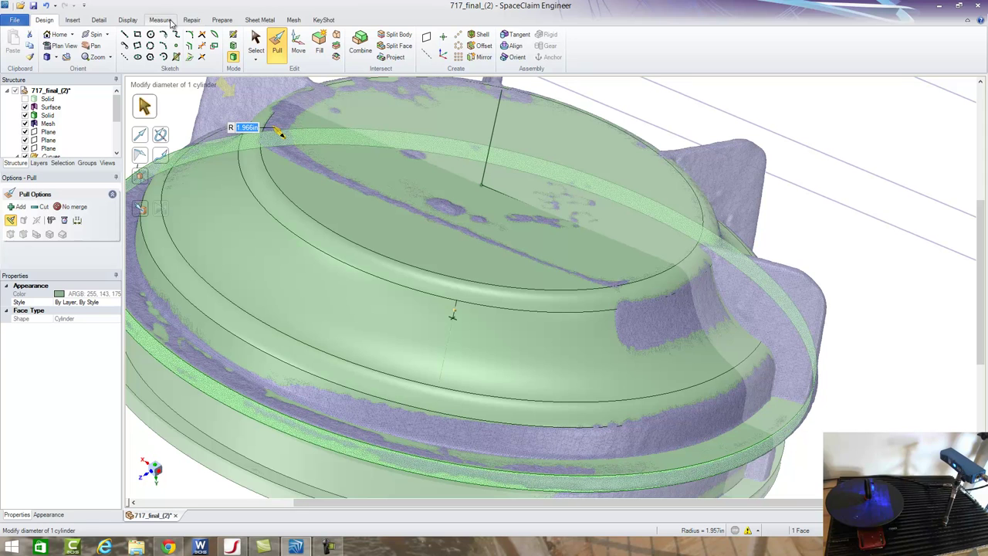
Run a Deviation check with the scanned mesh as source and the cap solid as target.
{"action": "left_click", "coordinate": [99, 20]}
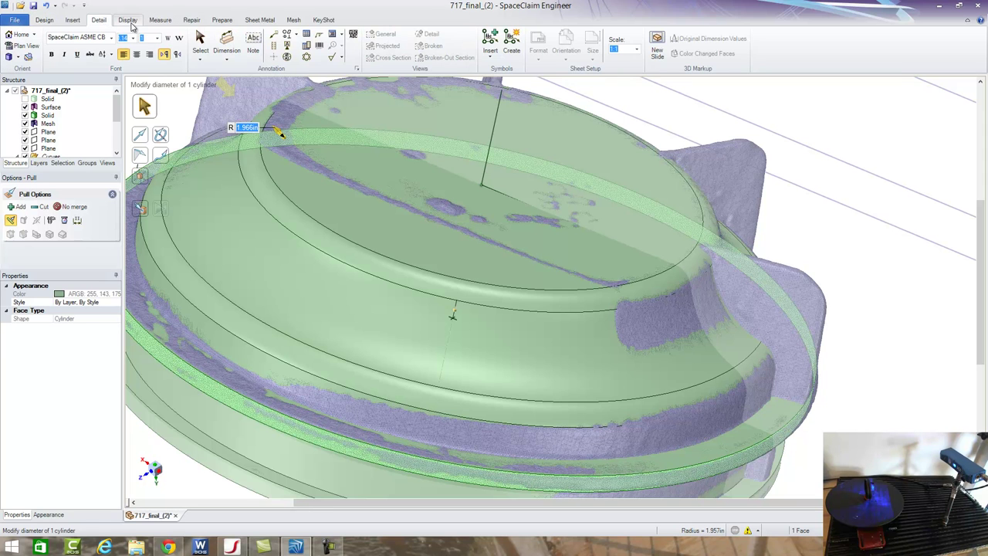
{"action": "left_click", "coordinate": [160, 20]}
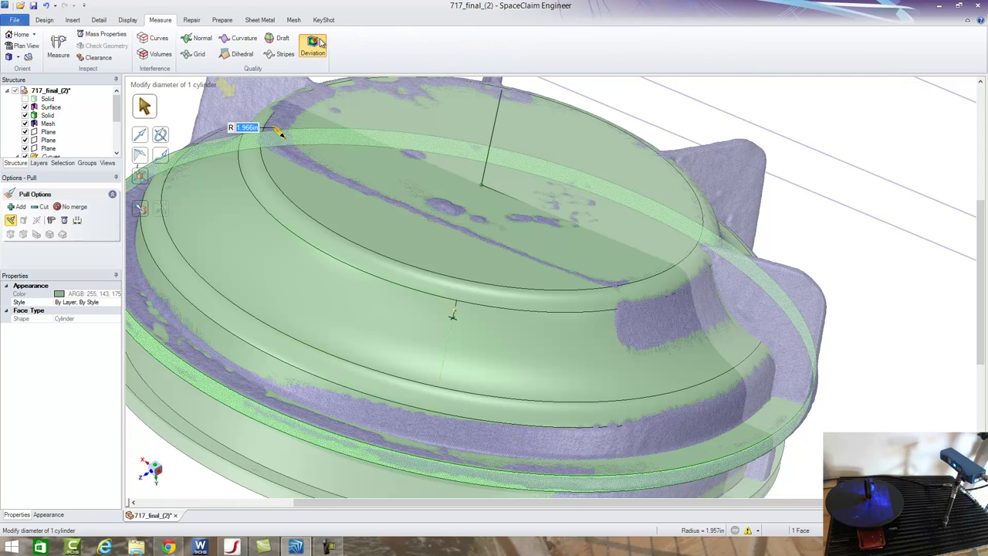
{"action": "left_click", "coordinate": [320, 43]}
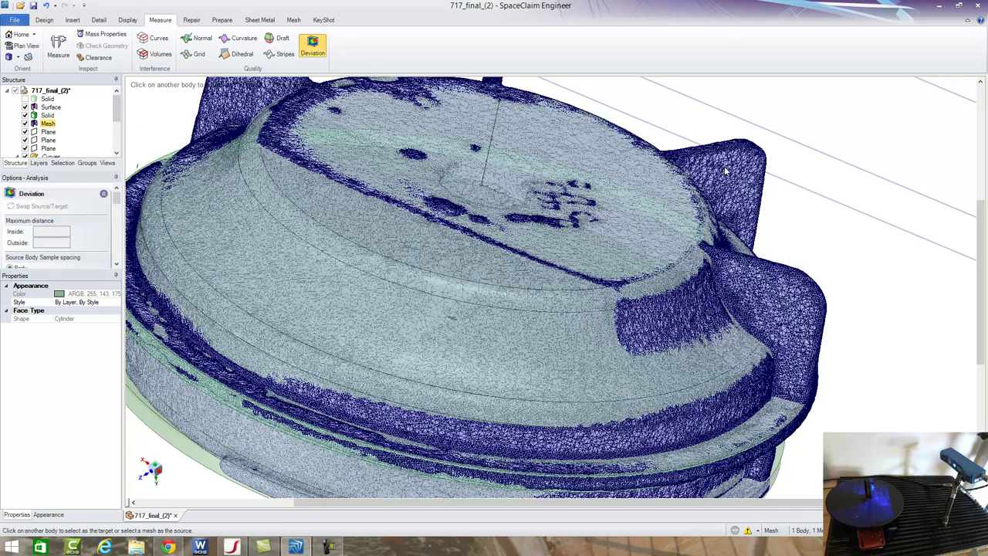
{"action": "left_click", "coordinate": [726, 171]}
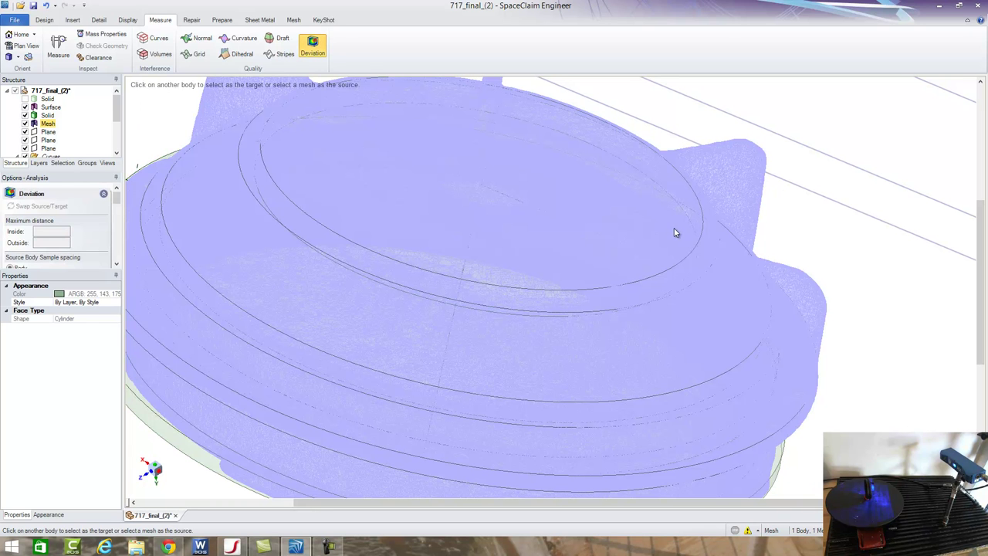
{"action": "left_click", "coordinate": [48, 114]}
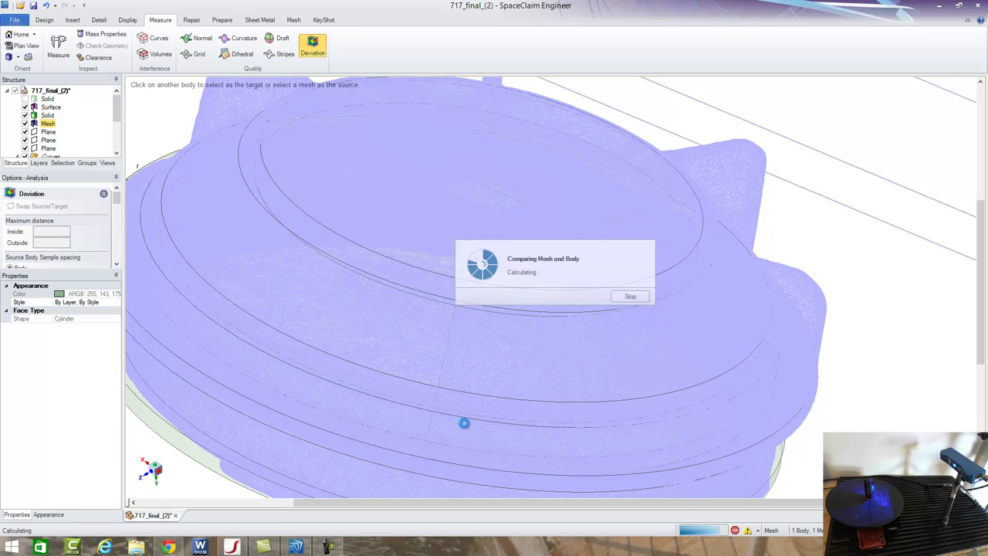
{"action": "left_click", "coordinate": [328, 546]}
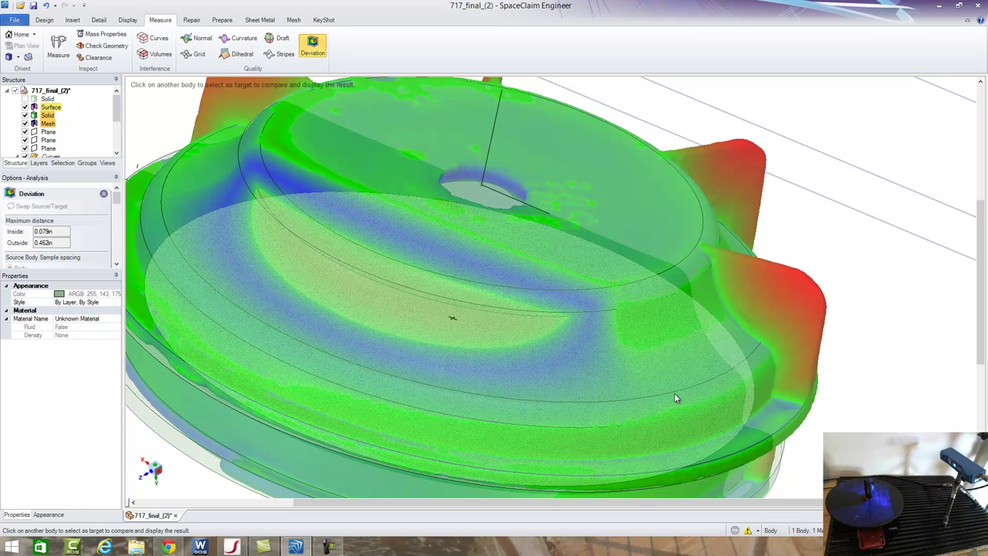
{"action": "mouse_move", "coordinate": [616, 214]}
{"action": "middle_mouse_down"}
{"action": "mouse_move", "coordinate": [570, 223]}
{"action": "mouse_move", "coordinate": [575, 185]}
{"action": "mouse_move", "coordinate": [345, 213]}
{"action": "mouse_move", "coordinate": [374, 236]}
{"action": "middle_mouse_up"}
{"action": "scroll", "coordinate": [374, 236], "scroll_direction": "up", "scroll_amount": 3}
{"action": "scroll", "coordinate": [580, 197], "scroll_direction": "up", "scroll_amount": 4}
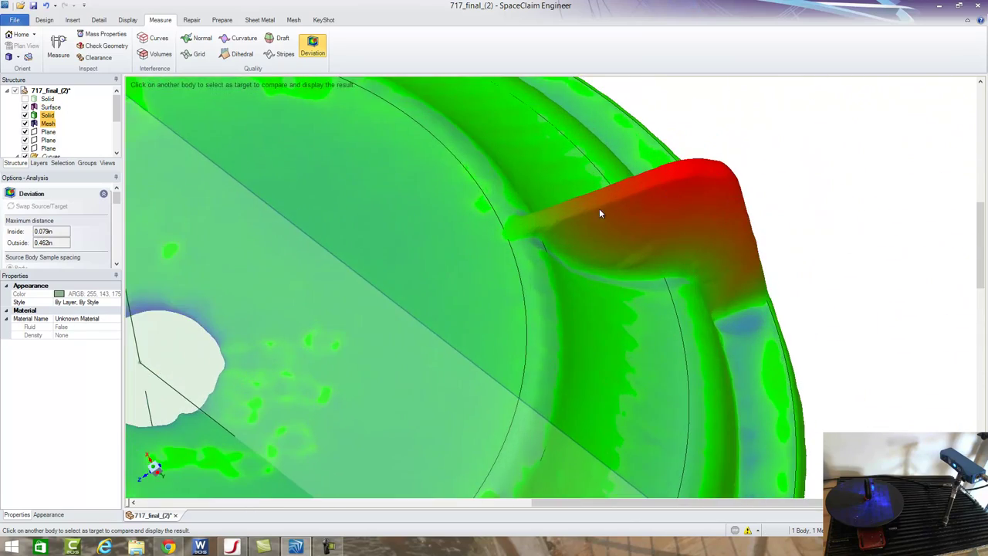
{"action": "scroll", "coordinate": [599, 207], "scroll_direction": "down", "scroll_amount": 6}
{"action": "left_click", "coordinate": [225, 213]}
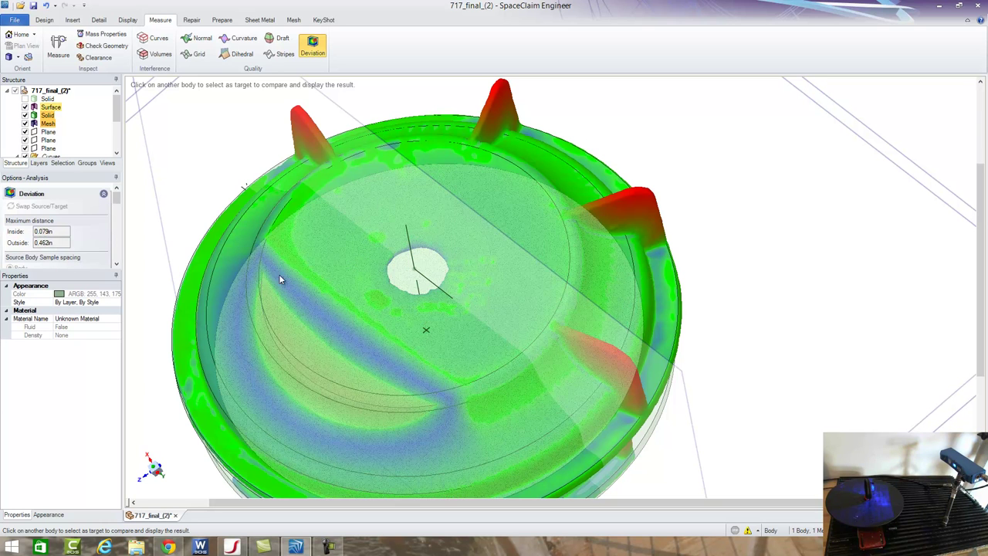
{"action": "left_click", "coordinate": [342, 214]}
{"action": "left_click", "coordinate": [197, 229]}
{"action": "left_click", "coordinate": [352, 341]}
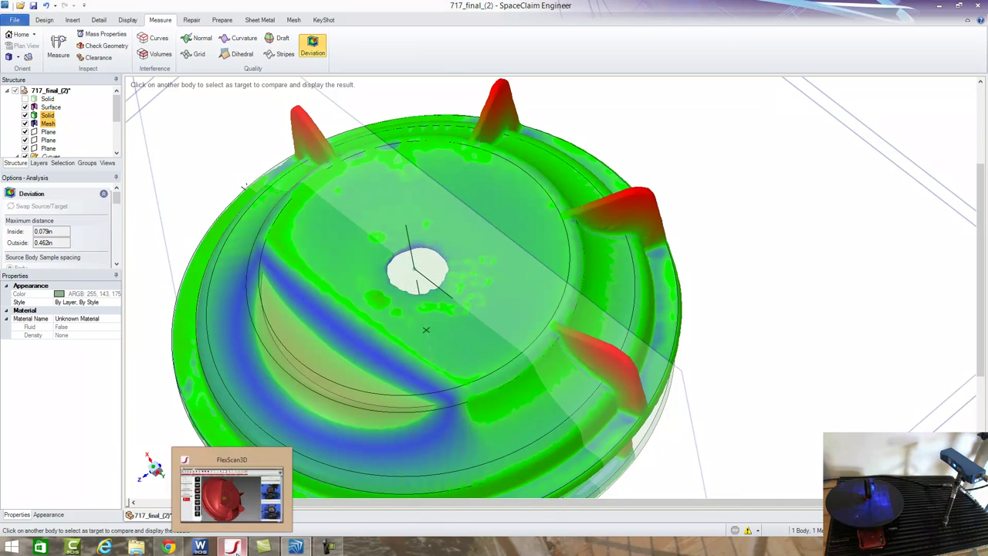
{"action": "left_click", "coordinate": [231, 546]}
{"action": "mouse_move", "coordinate": [372, 218]}
{"action": "left_mouse_down"}
{"action": "mouse_move", "coordinate": [506, 142]}
{"action": "mouse_move", "coordinate": [304, 138]}
{"action": "mouse_move", "coordinate": [404, 244]}
{"action": "mouse_move", "coordinate": [465, 280]}
{"action": "mouse_move", "coordinate": [445, 293]}
{"action": "mouse_move", "coordinate": [481, 281]}
{"action": "mouse_move", "coordinate": [458, 269]}
{"action": "mouse_move", "coordinate": [311, 255]}
{"action": "mouse_move", "coordinate": [333, 204]}
{"action": "mouse_move", "coordinate": [469, 251]}
{"action": "mouse_move", "coordinate": [437, 223]}
{"action": "mouse_move", "coordinate": [435, 264]}
{"action": "mouse_move", "coordinate": [417, 253]}
{"action": "mouse_move", "coordinate": [439, 239]}
{"action": "mouse_move", "coordinate": [490, 250]}
{"action": "mouse_move", "coordinate": [437, 245]}
{"action": "mouse_move", "coordinate": [446, 223]}
{"action": "mouse_move", "coordinate": [467, 219]}
{"action": "mouse_move", "coordinate": [431, 216]}
{"action": "mouse_move", "coordinate": [383, 267]}
{"action": "mouse_move", "coordinate": [406, 242]}
{"action": "mouse_move", "coordinate": [403, 275]}
{"action": "mouse_move", "coordinate": [481, 320]}
{"action": "mouse_move", "coordinate": [448, 286]}
{"action": "mouse_move", "coordinate": [483, 337]}
{"action": "mouse_move", "coordinate": [474, 328]}
{"action": "left_mouse_up"}
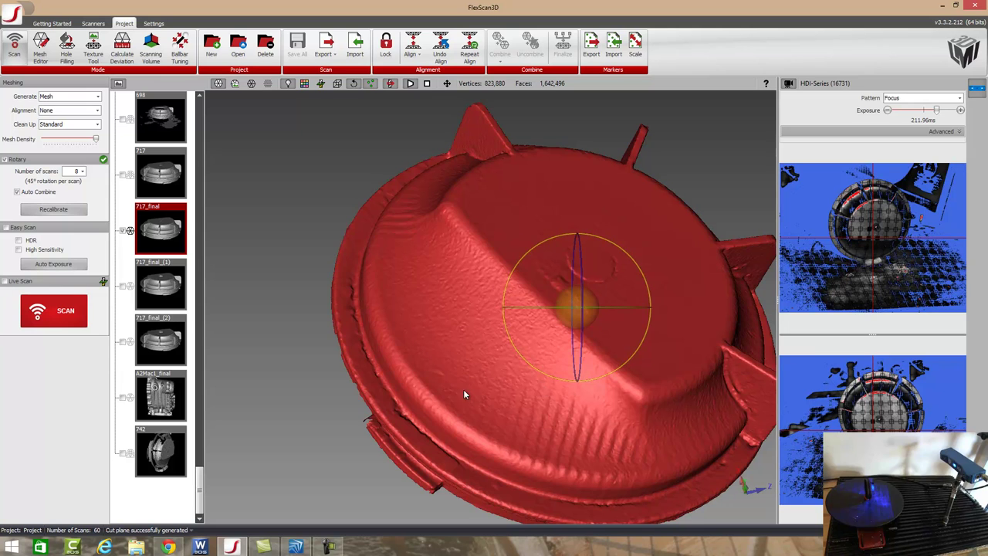
Set Structure tree visibility so only the Solid body shows, clearing the deviation colours.
{"action": "left_click", "coordinate": [295, 548]}
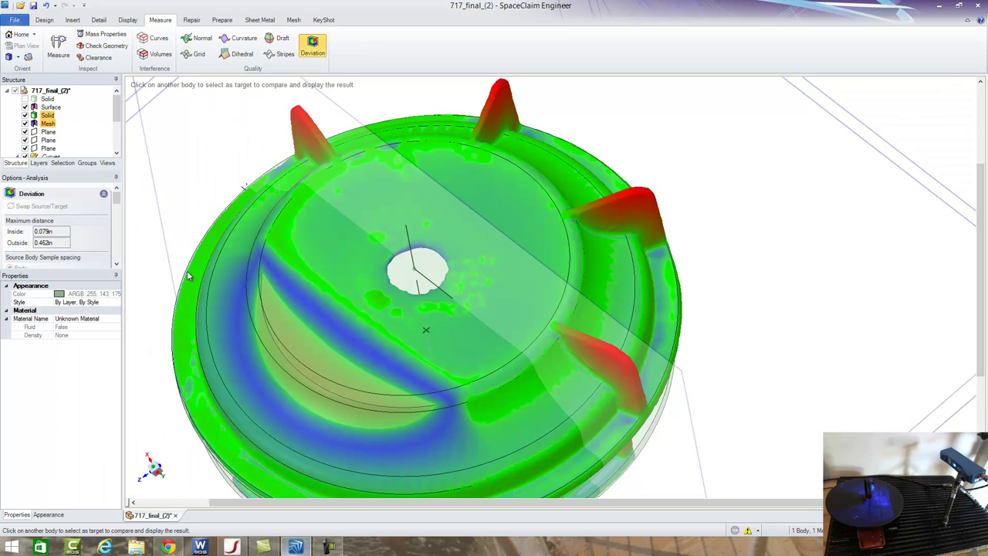
{"action": "left_click", "coordinate": [25, 123]}
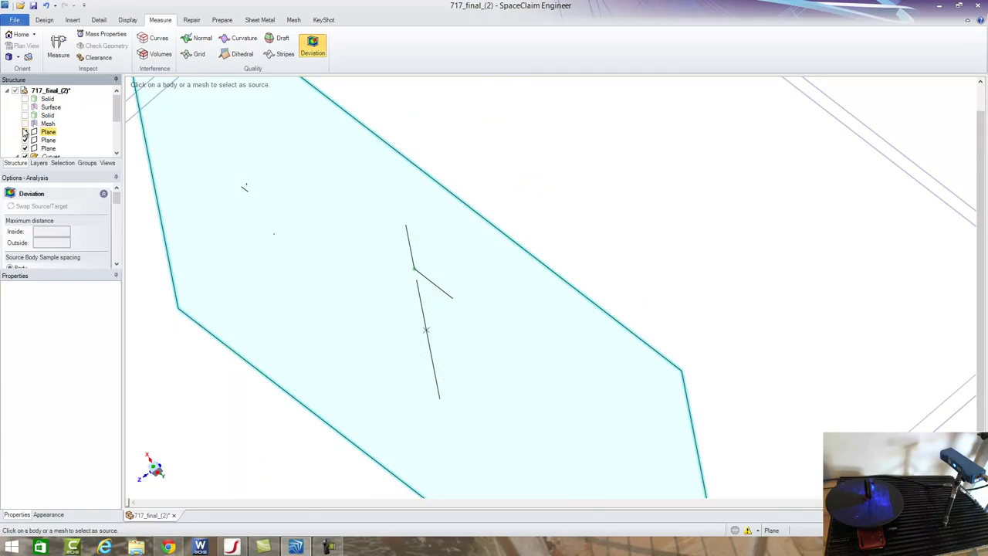
{"action": "left_click", "coordinate": [26, 124]}
{"action": "left_click", "coordinate": [26, 115]}
{"action": "left_click", "coordinate": [25, 123]}
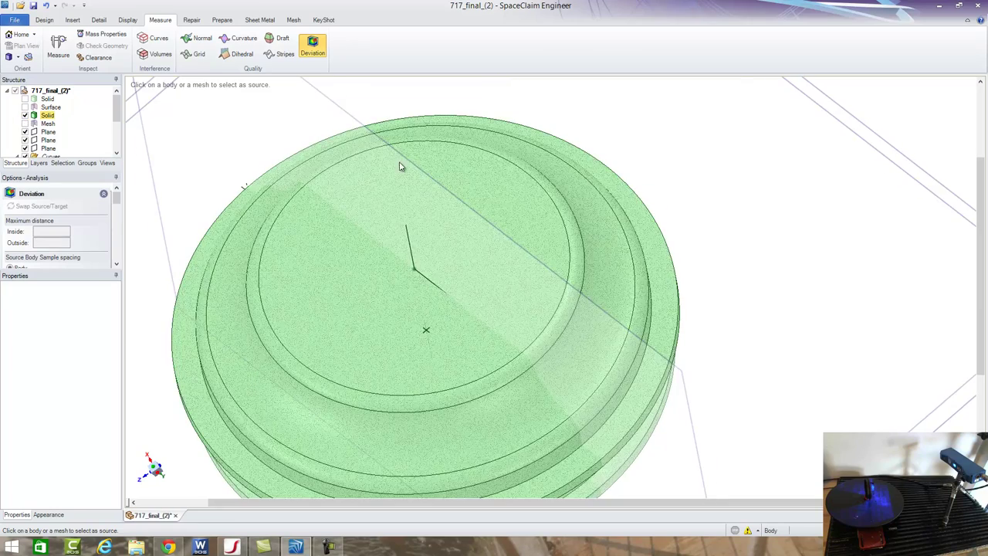
{"action": "mouse_move", "coordinate": [363, 247]}
{"action": "middle_mouse_down"}
{"action": "mouse_move", "coordinate": [415, 170]}
{"action": "mouse_move", "coordinate": [313, 309]}
{"action": "middle_mouse_up"}
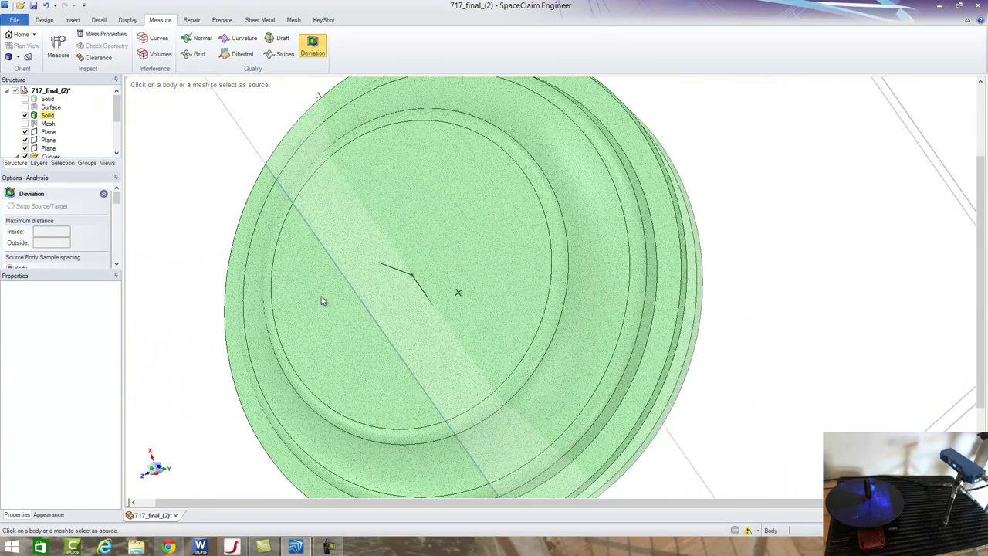